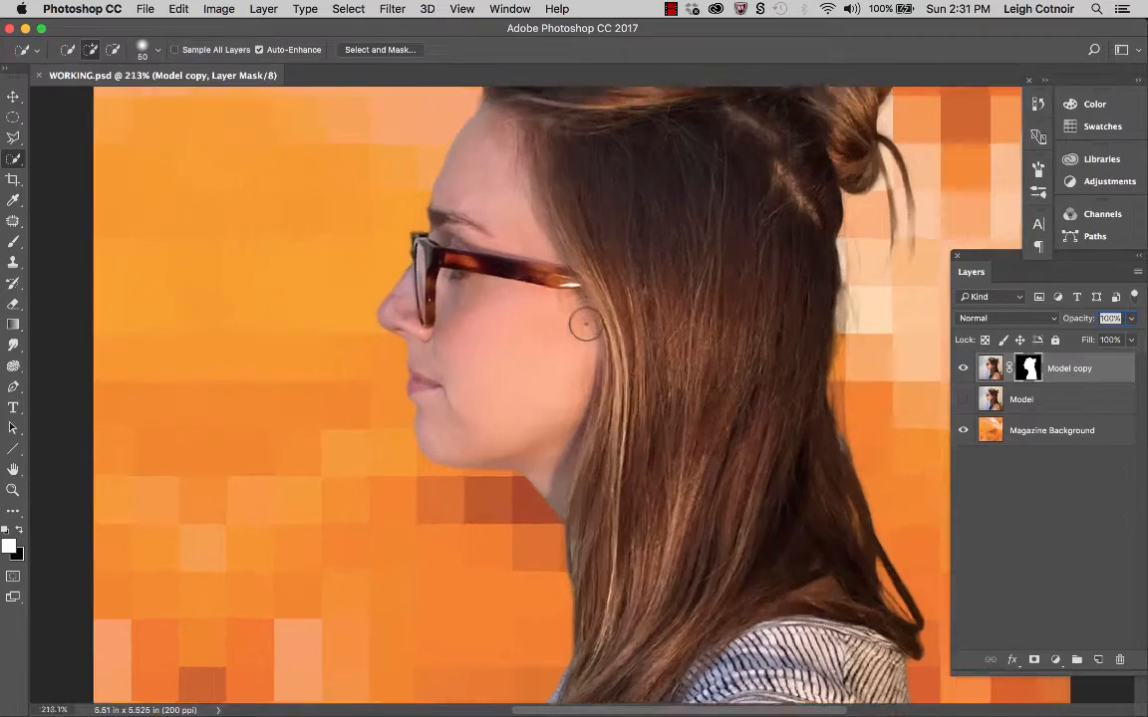
Step: Target the image rather than the mask of the Model copy layer and enter Quick Mask mode
scroll(584, 326, "up", 3)
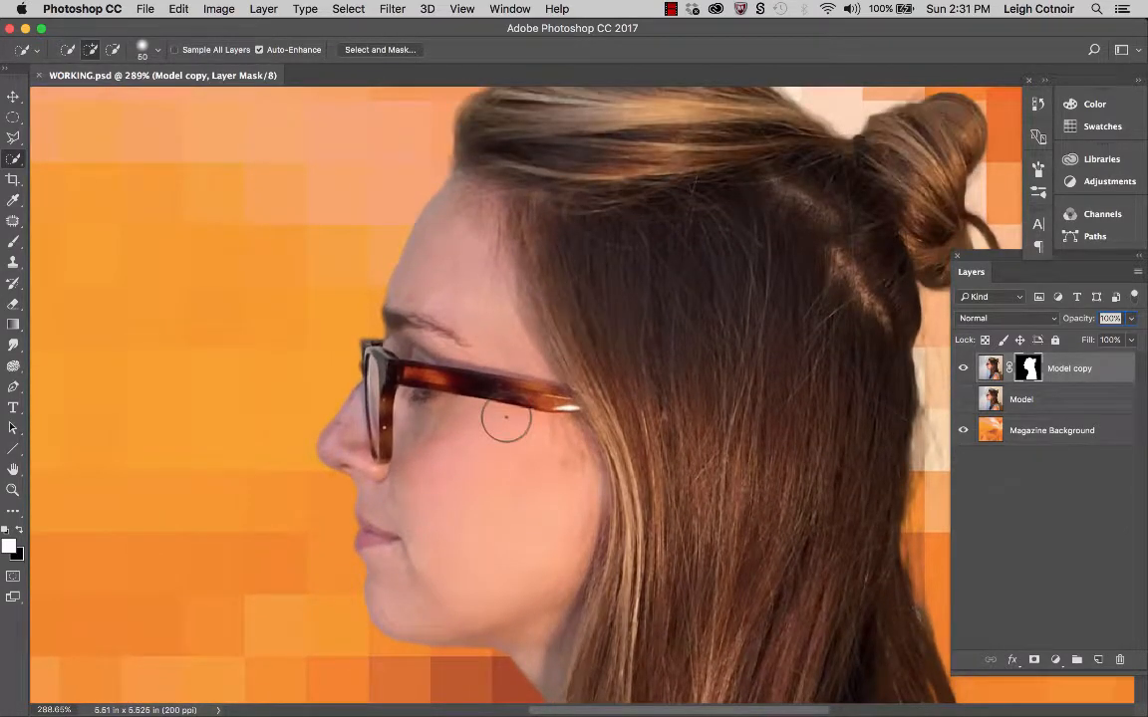
scroll(514, 411, "up", 5)
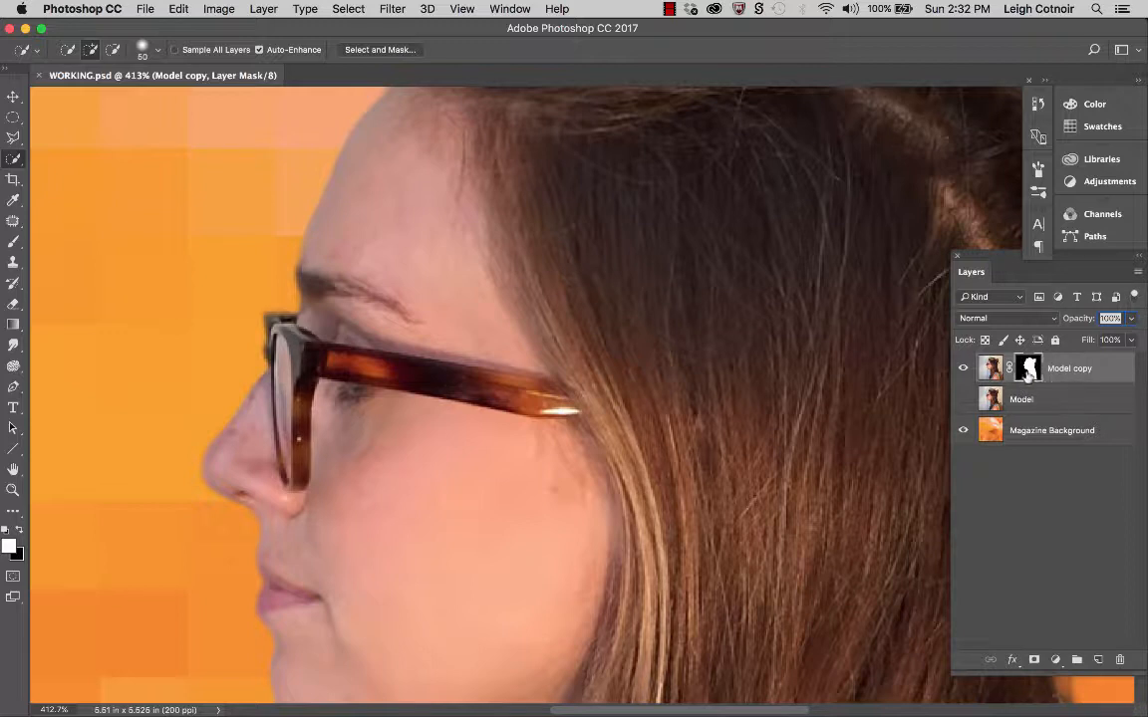
left_click(991, 369)
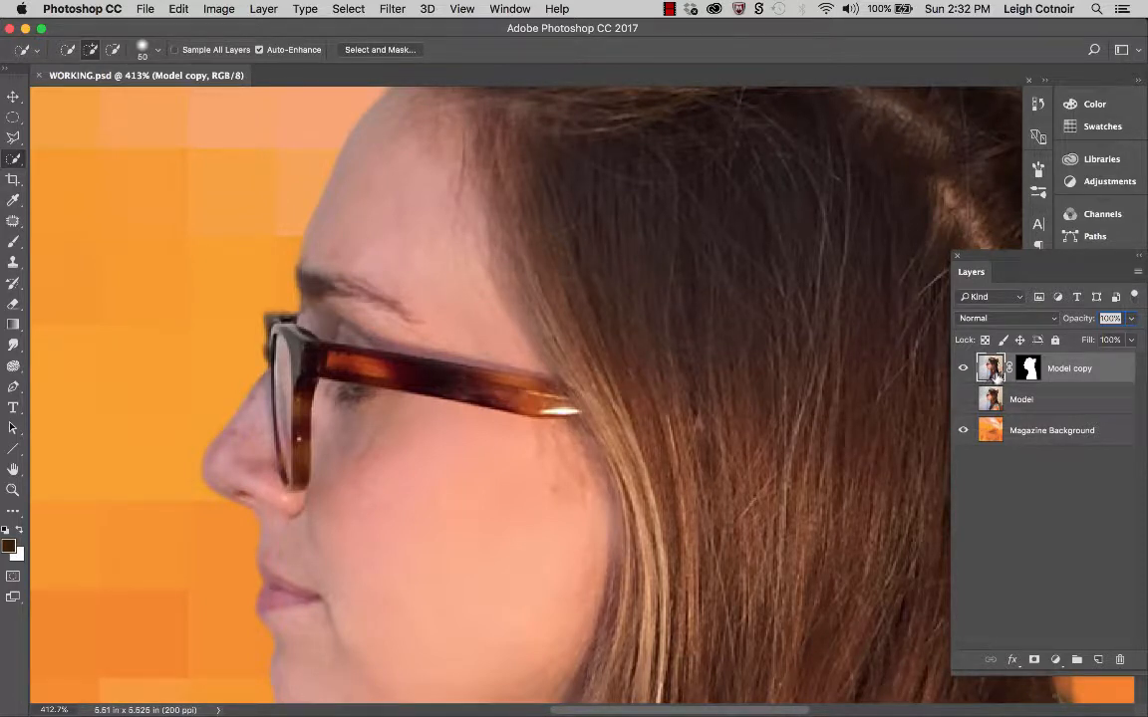
left_click(13, 577)
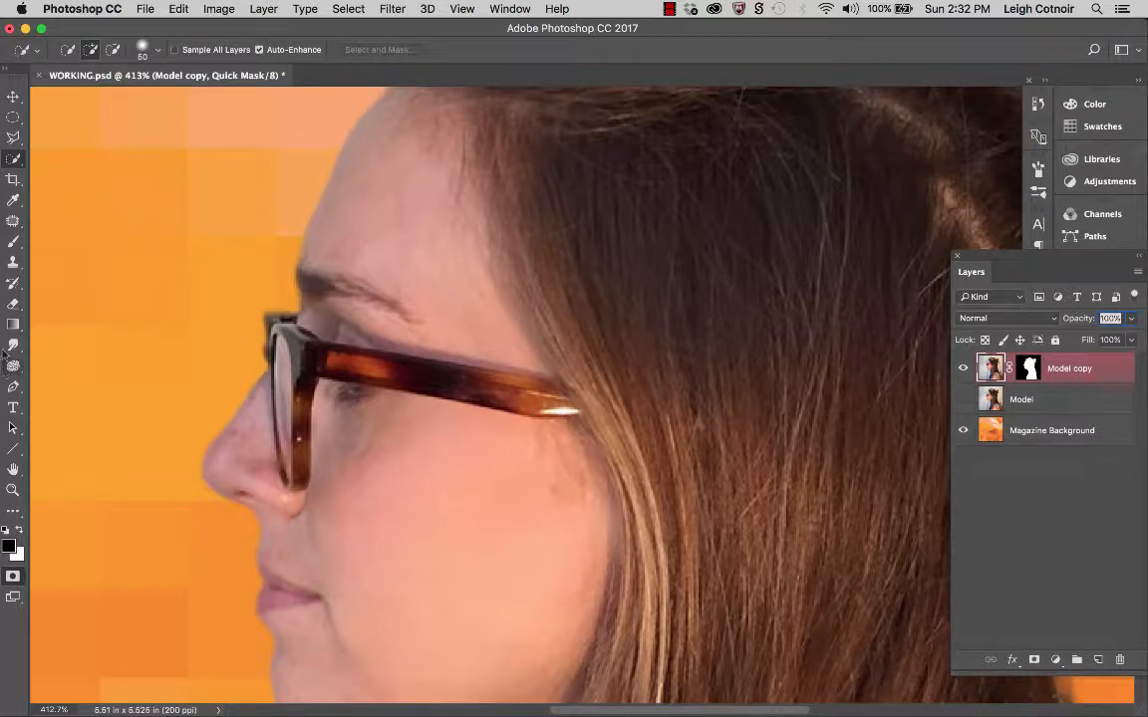
Step: Set up the Brush tool with a 20 px tip at 100% hardness
left_click(14, 245)
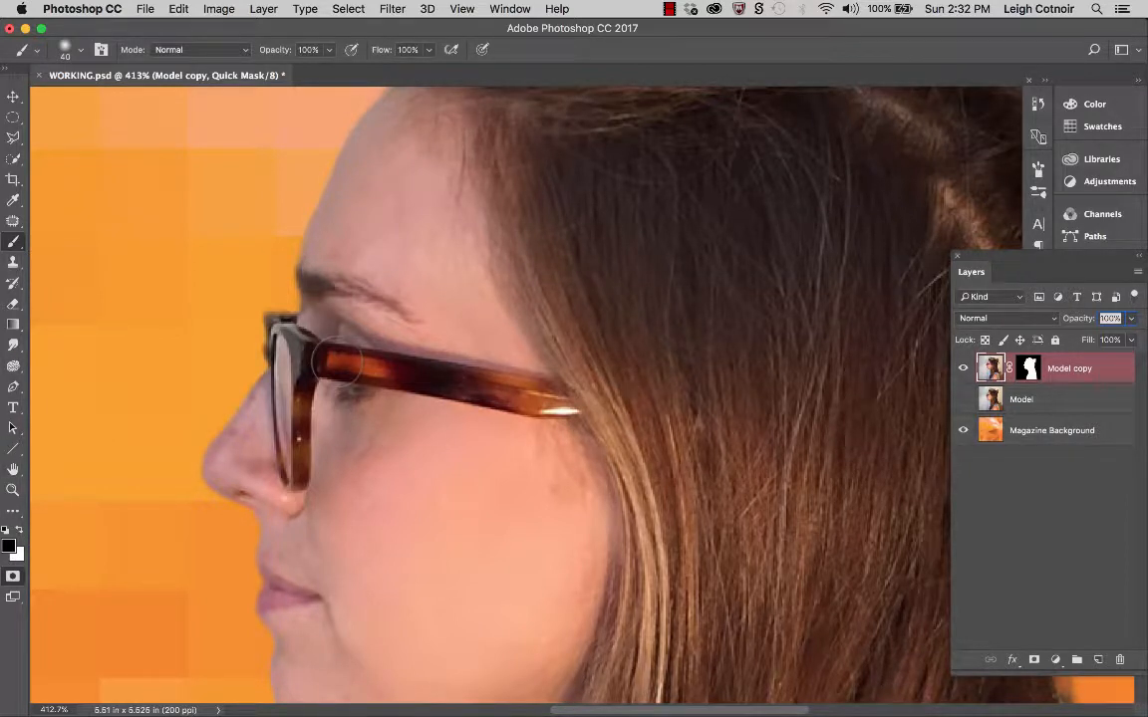
key("bracketleft")
key("bracketleft")
key("bracketleft")
key("bracketleft")
left_click(81, 53)
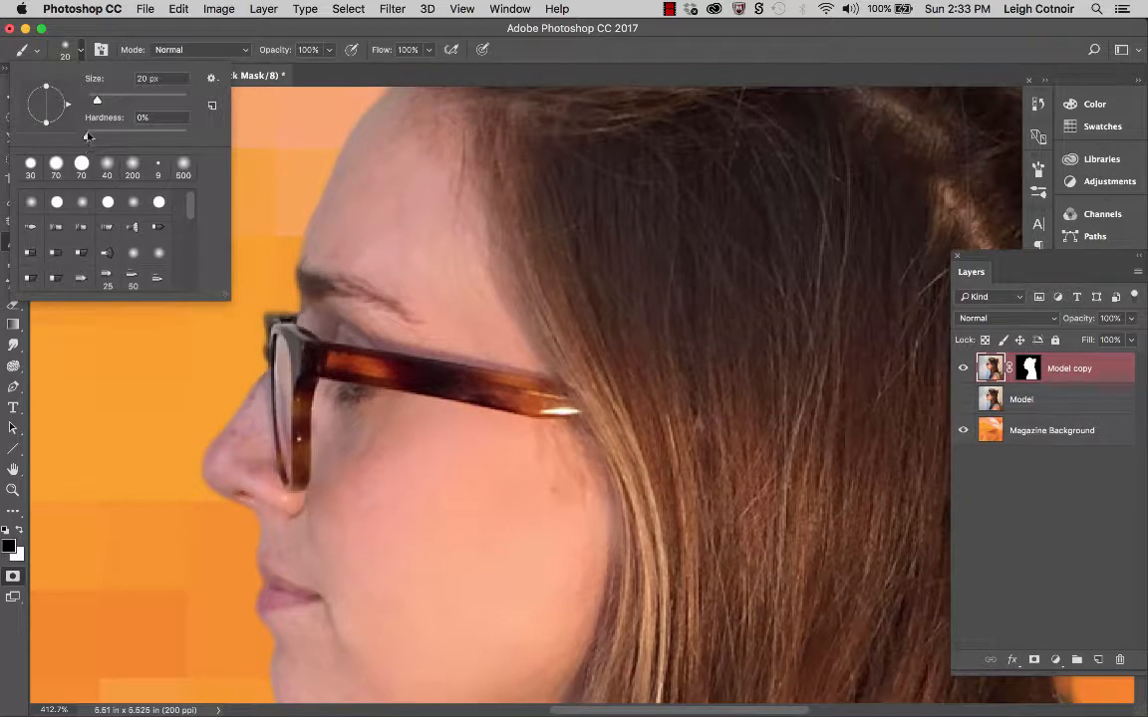
left_click_drag(88, 136, 188, 136)
Step: Paint the quick mask over the front and middle of the glasses' temple arm, reducing the brush to 10 px
left_click_drag(355, 366, 502, 389)
left_click(312, 361)
left_click_drag(311, 361, 372, 366)
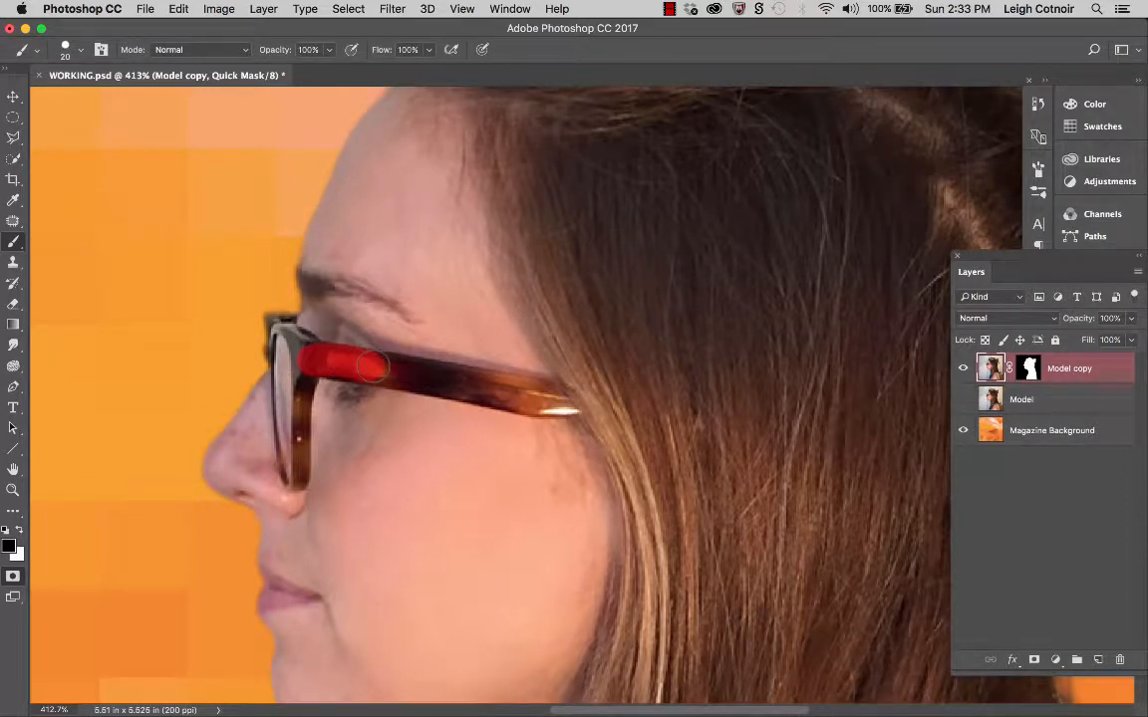
key("bracketleft")
left_click_drag(397, 369, 486, 379)
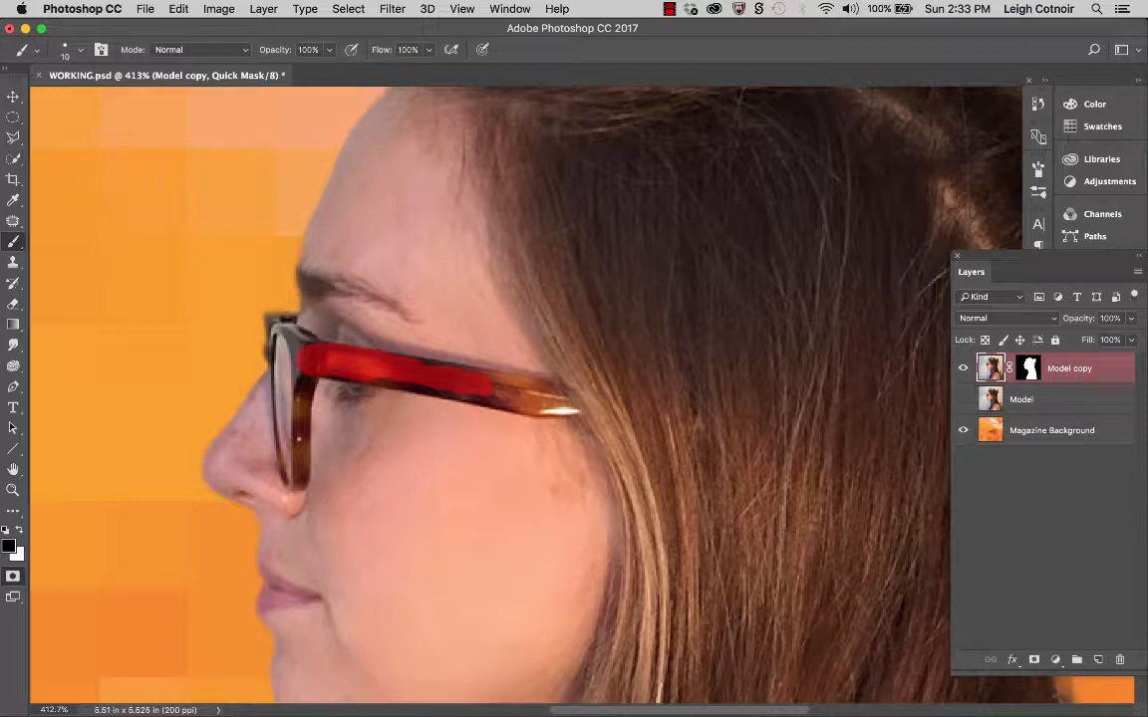
Step: Outline the glasses' temple arm with a Polygonal Lasso selection
left_click(13, 138)
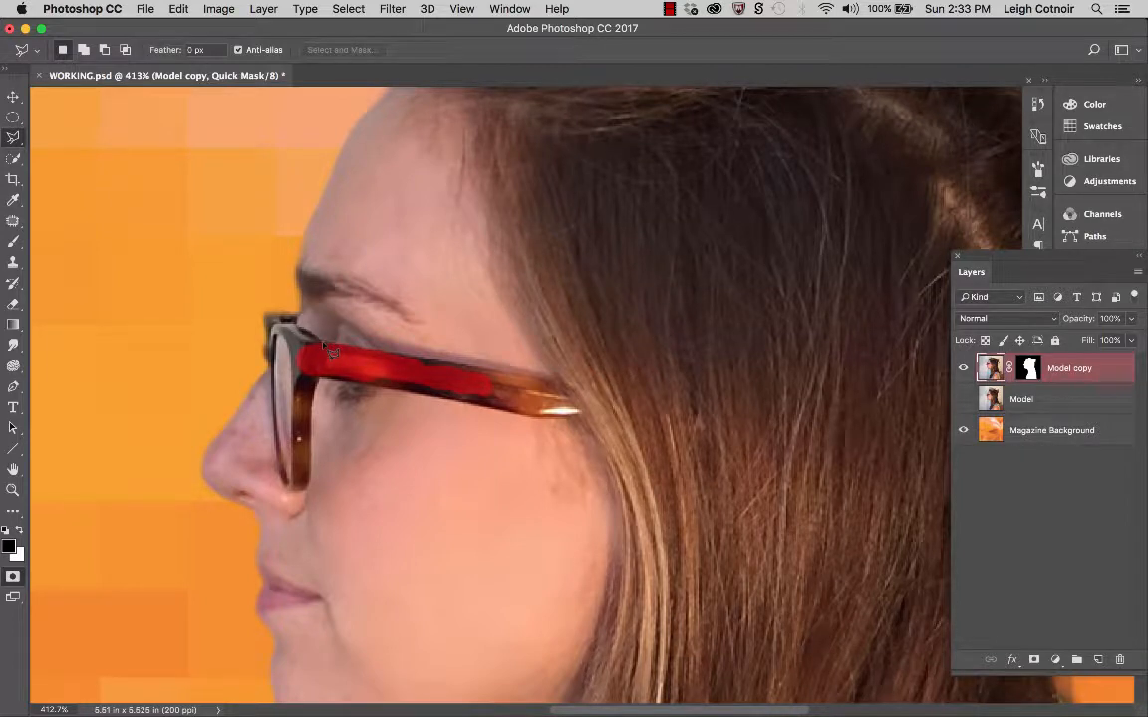
mouse_move(330, 351)
left_mouse_down()
mouse_move(424, 370)
mouse_move(514, 369)
mouse_move(559, 385)
mouse_move(565, 414)
mouse_move(544, 401)
mouse_move(544, 386)
mouse_move(559, 384)
mouse_move(567, 394)
mouse_move(413, 351)
mouse_move(349, 353)
left_mouse_up()
left_click(340, 344)
left_click(561, 390)
left_click(321, 344)
Step: Brush the quick mask over the rest of the temple arm inside the selection, and deselect
key("b")
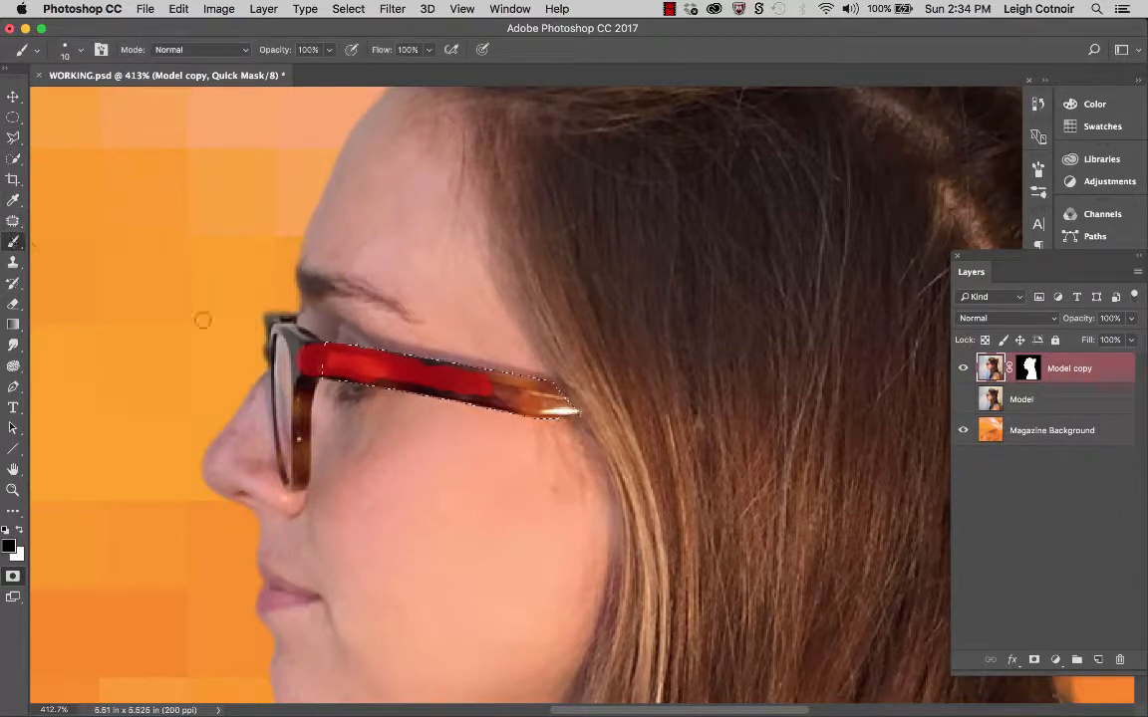
mouse_move(496, 414)
left_mouse_down()
mouse_move(450, 372)
mouse_move(428, 364)
mouse_move(440, 389)
mouse_move(431, 366)
mouse_move(344, 357)
mouse_move(366, 349)
left_mouse_up()
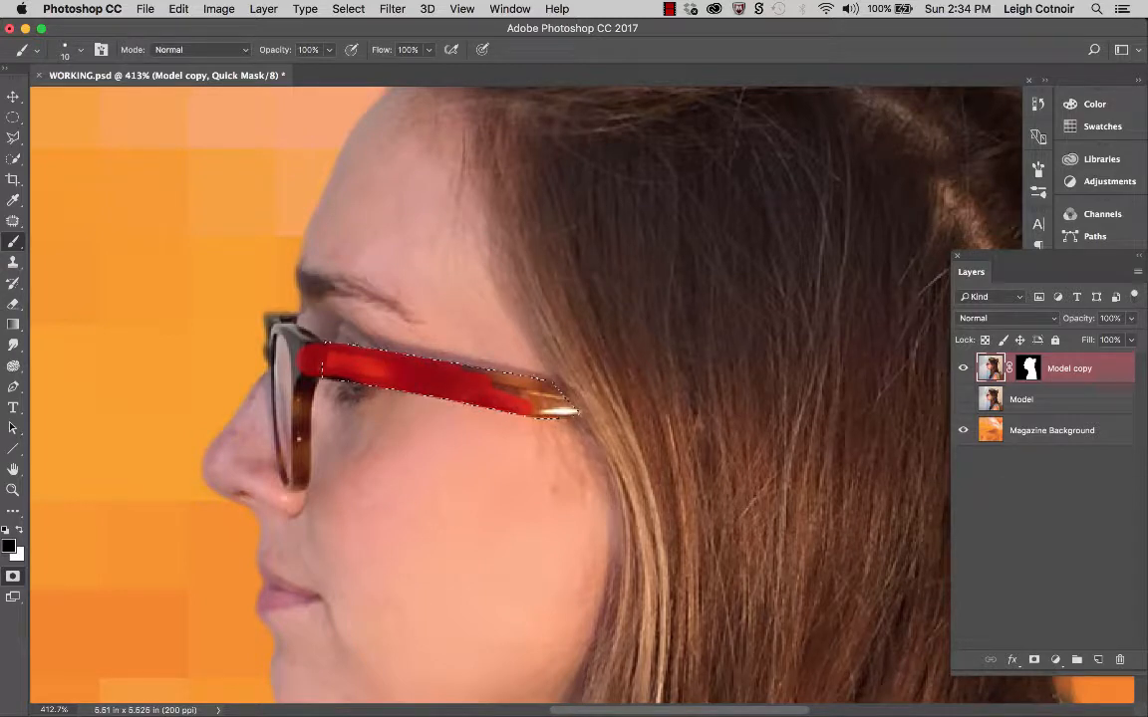
mouse_move(534, 403)
left_mouse_down()
mouse_move(572, 410)
mouse_move(485, 378)
left_mouse_up()
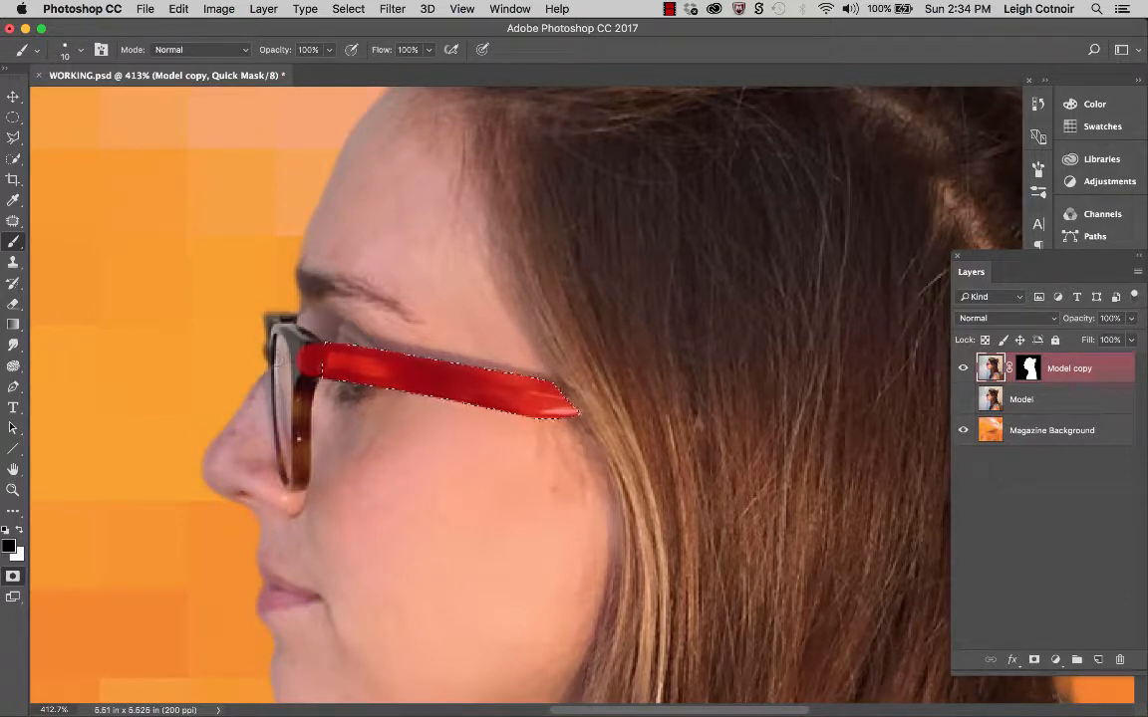
key("ctrl+d")
Step: Touch up the quick mask at the temple arm's tip with the brush at 70% hardness, and reduce the brush to 7 px
scroll(575, 412, "up", 6)
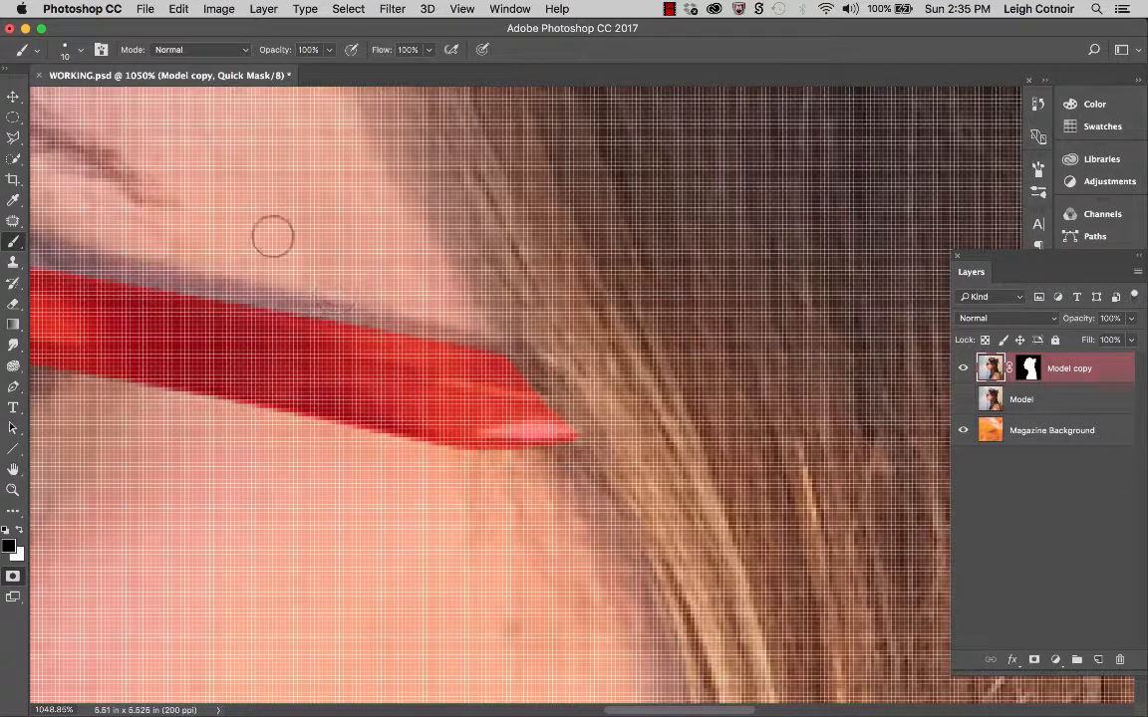
left_click(80, 49)
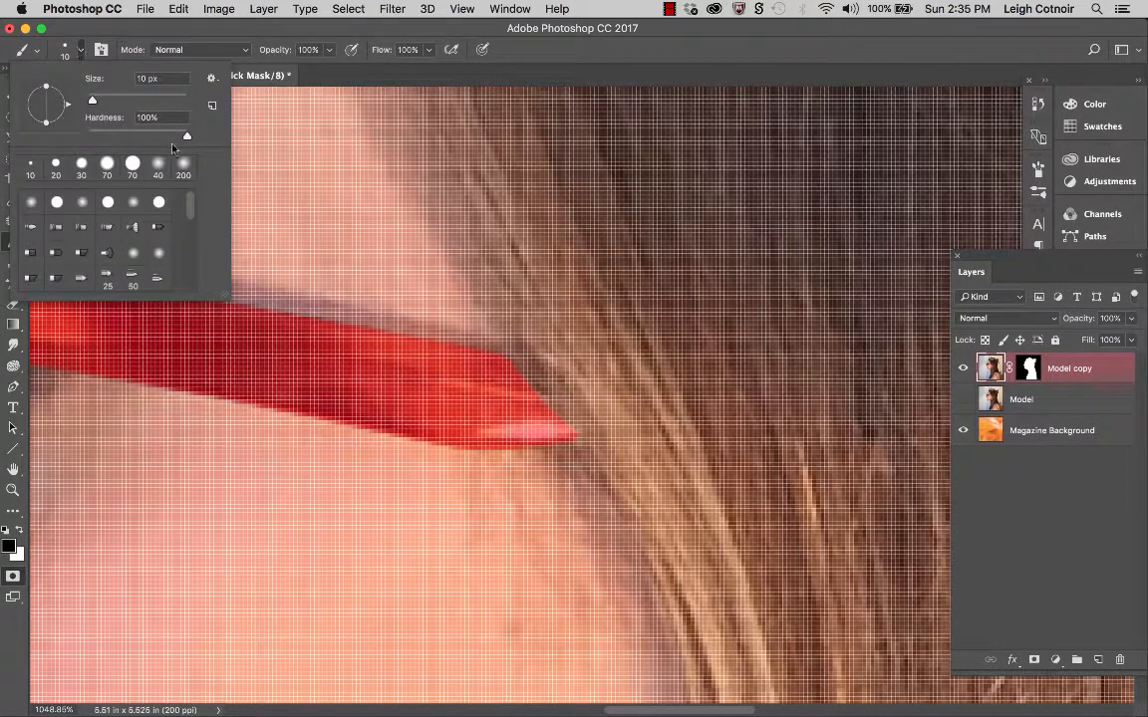
left_click(149, 117)
type("70")
key("Return")
key("Return")
mouse_move(515, 403)
left_mouse_down()
mouse_move(480, 389)
mouse_move(488, 364)
mouse_move(514, 391)
left_mouse_up()
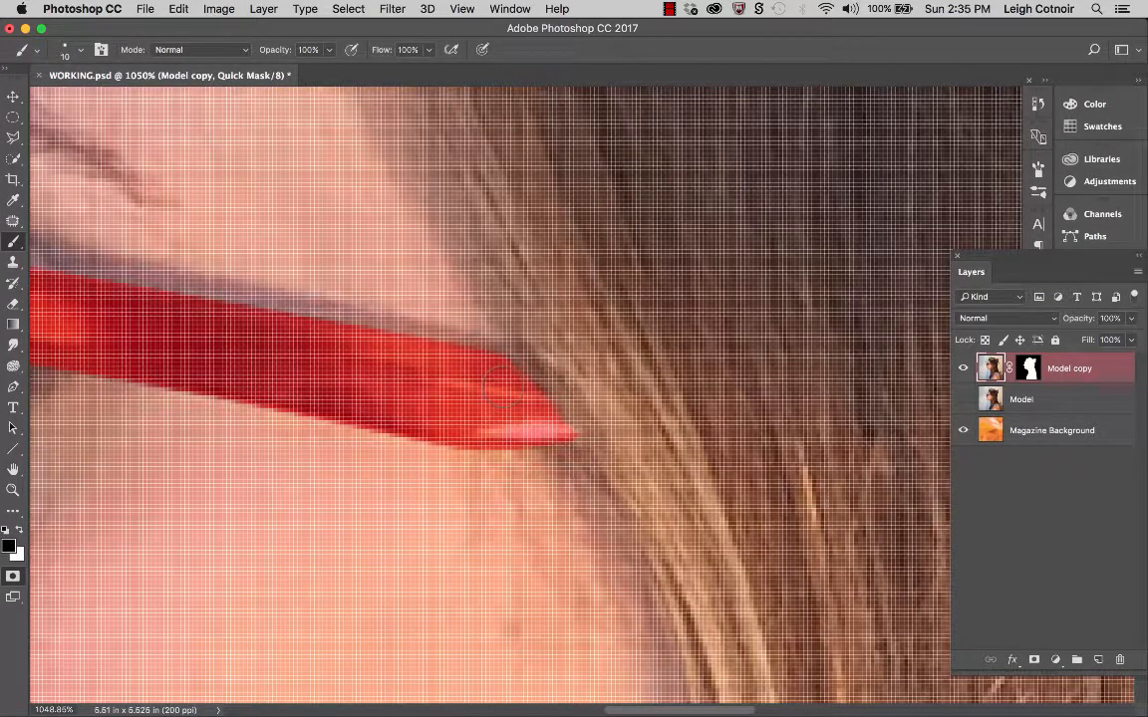
key("bracketleft")
key("bracketleft")
key("bracketleft")
scroll(538, 394, "up", 2)
scroll(558, 419, "up", 8)
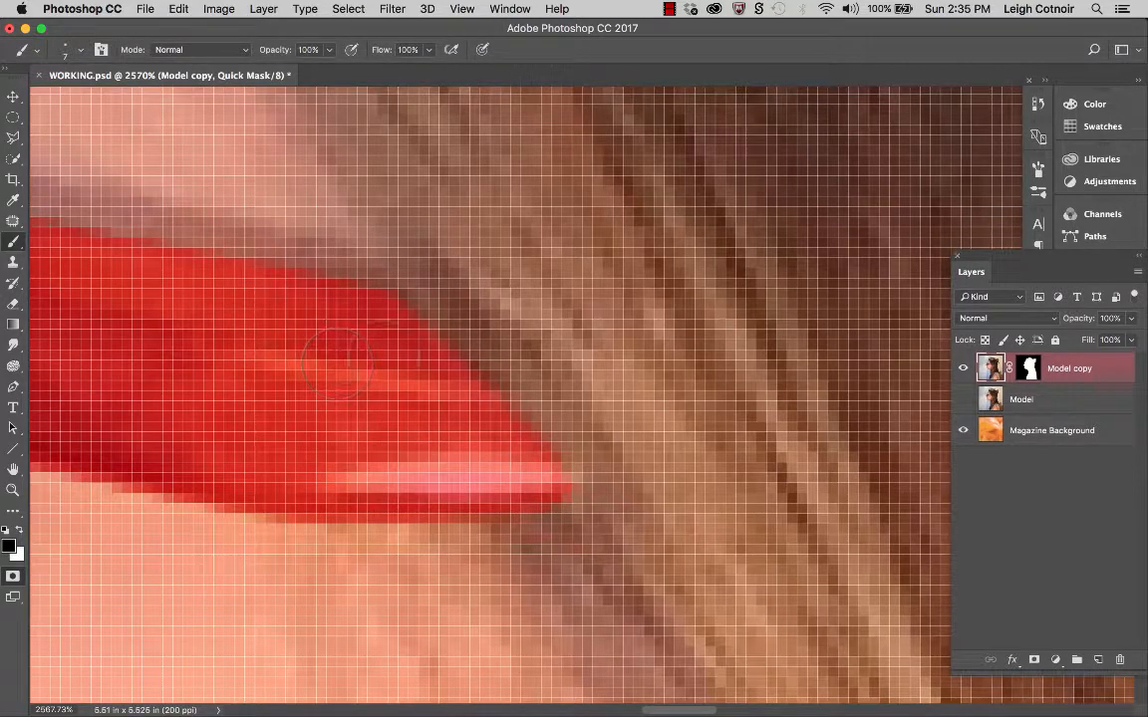
Step: Set the brush hardness to 100% and paint the quick mask over the frame's hinge and upper front corner
scroll(387, 349, "down", 3)
scroll(396, 348, "down", 2)
scroll(395, 345, "left", 6)
scroll(395, 345, "up", 2)
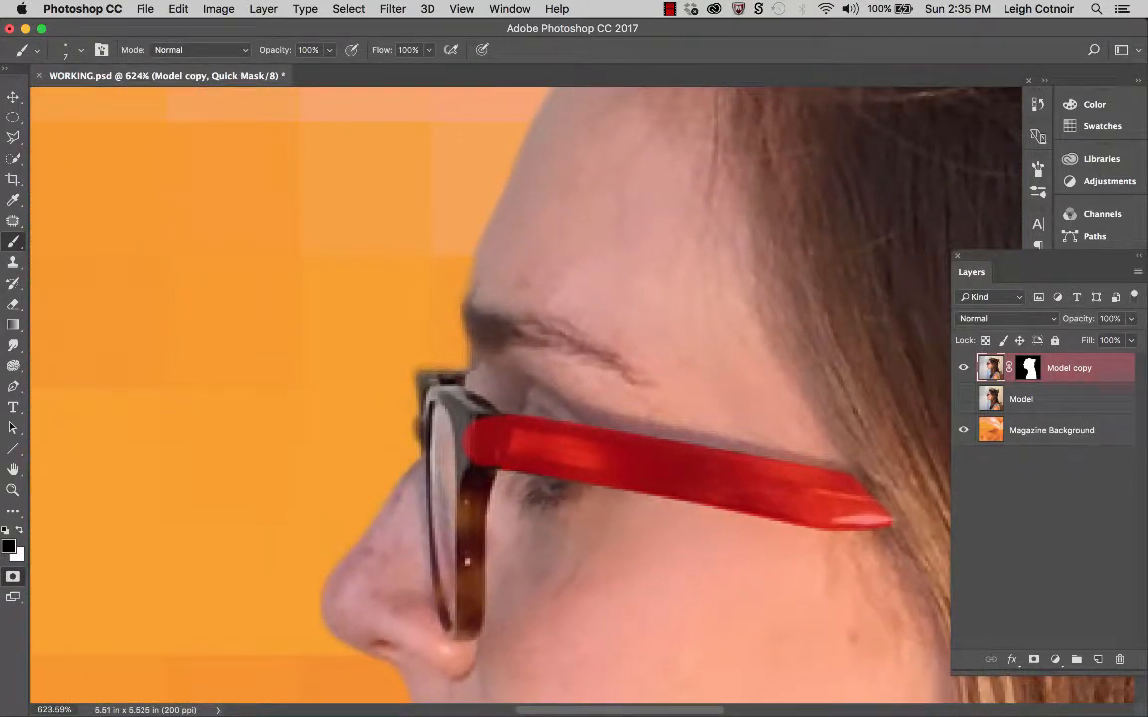
scroll(588, 528, "up", 3)
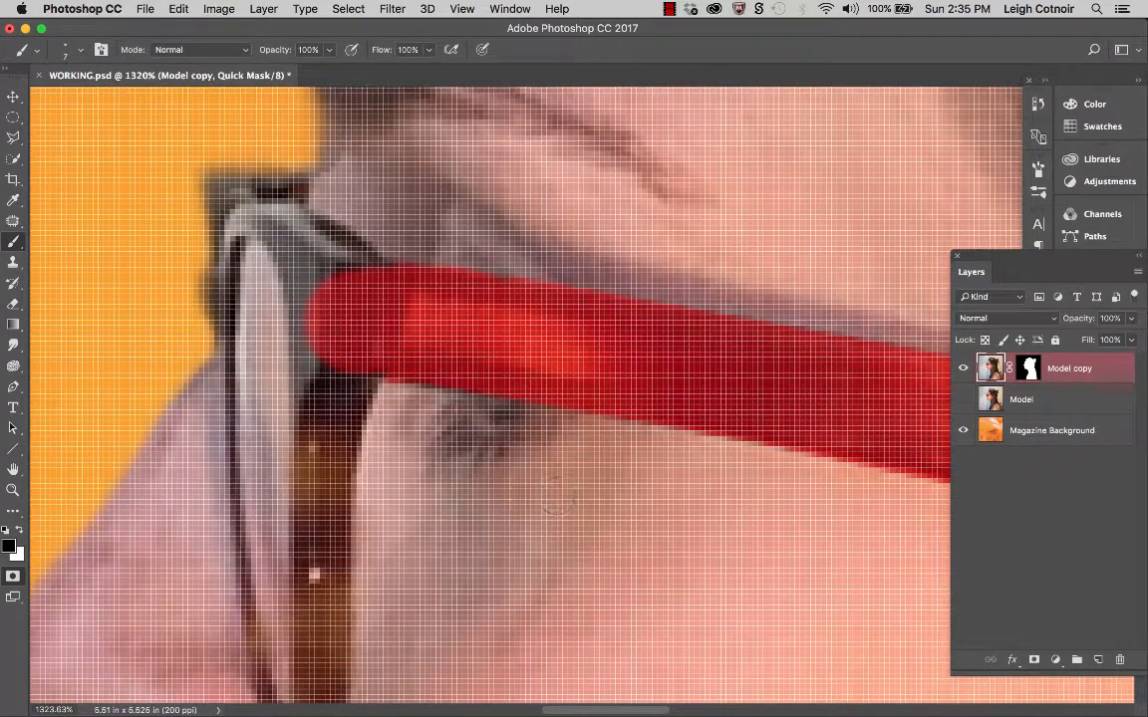
left_click(74, 50)
left_click_drag(156, 138, 276, 134)
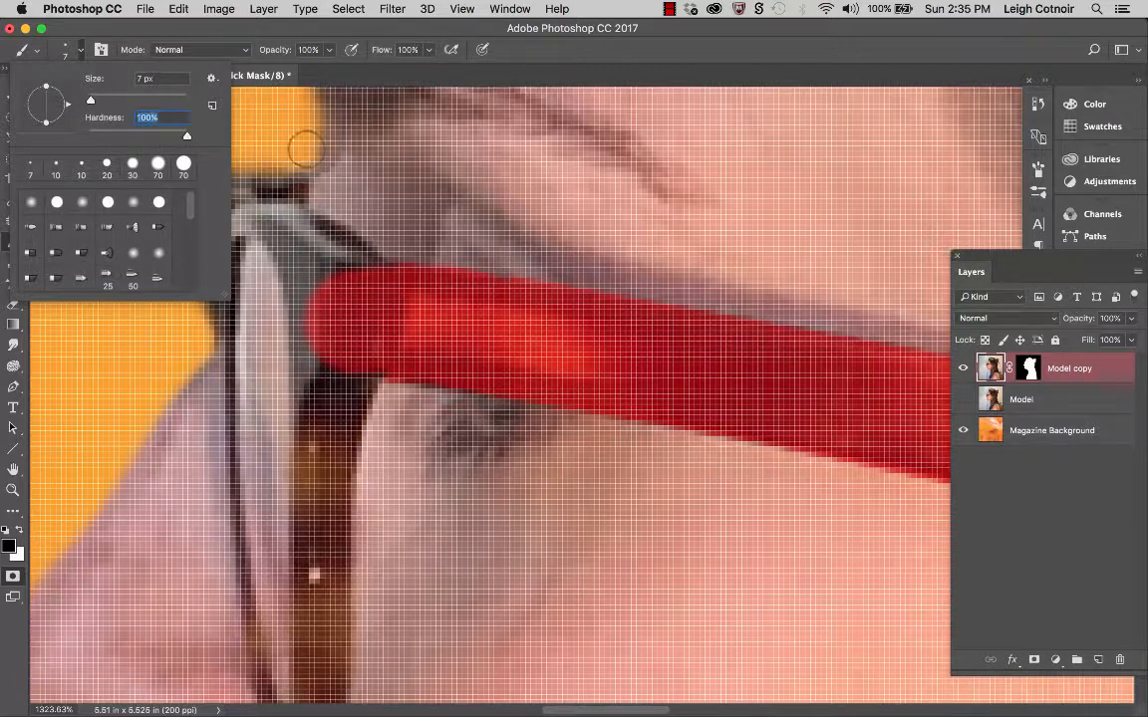
key("Return")
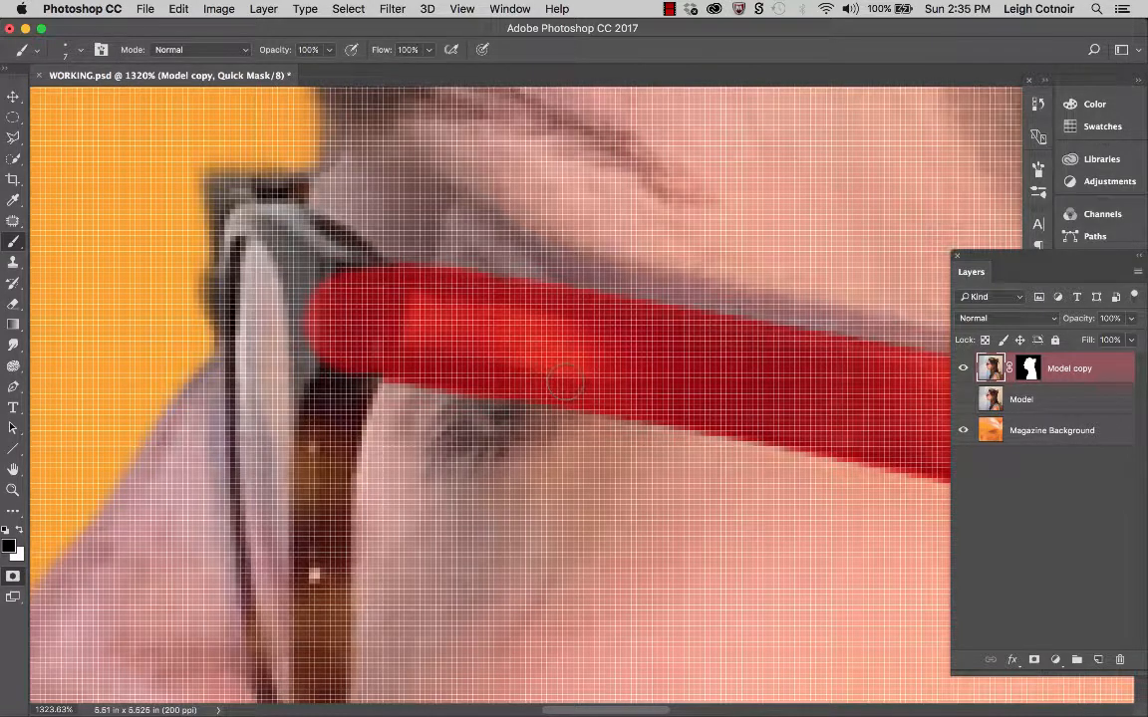
mouse_move(334, 289)
left_mouse_down()
mouse_move(289, 235)
mouse_move(365, 291)
mouse_move(309, 214)
mouse_move(291, 225)
mouse_move(267, 197)
mouse_move(295, 227)
mouse_move(299, 206)
mouse_move(283, 216)
mouse_move(359, 264)
mouse_move(331, 249)
mouse_move(343, 264)
mouse_move(344, 324)
mouse_move(294, 289)
mouse_move(302, 258)
mouse_move(259, 214)
left_mouse_up()
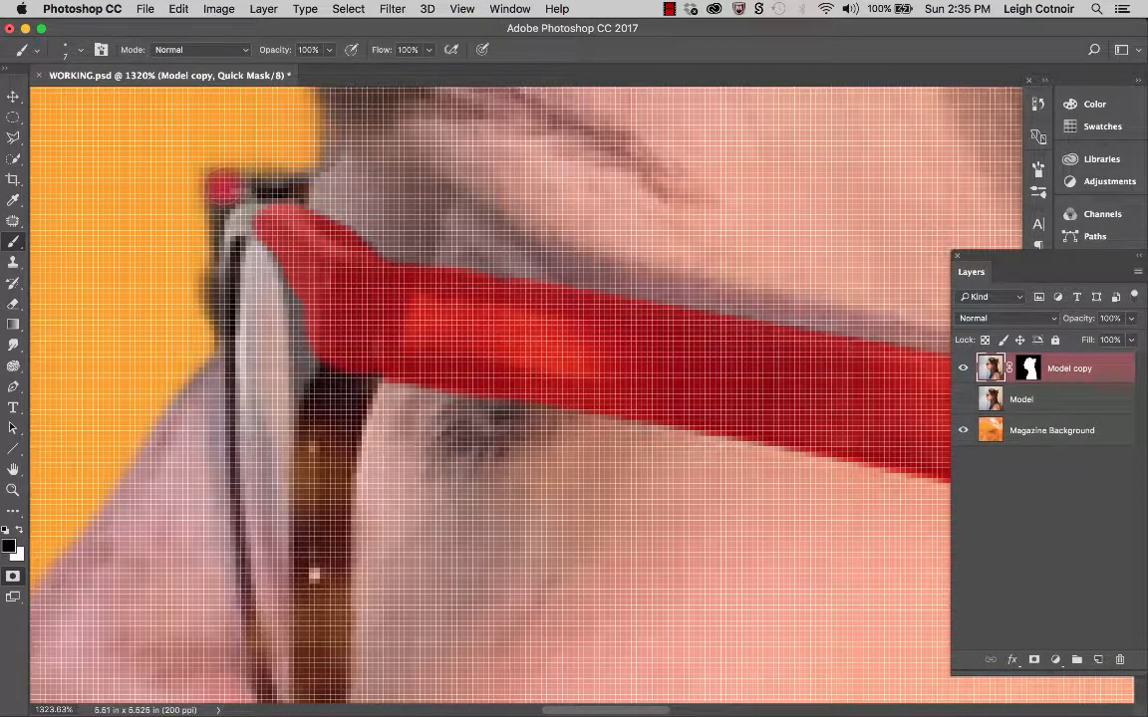
mouse_move(212, 178)
left_mouse_down()
mouse_move(279, 191)
mouse_move(204, 204)
mouse_move(229, 206)
mouse_move(199, 192)
mouse_move(223, 205)
mouse_move(271, 183)
left_mouse_up()
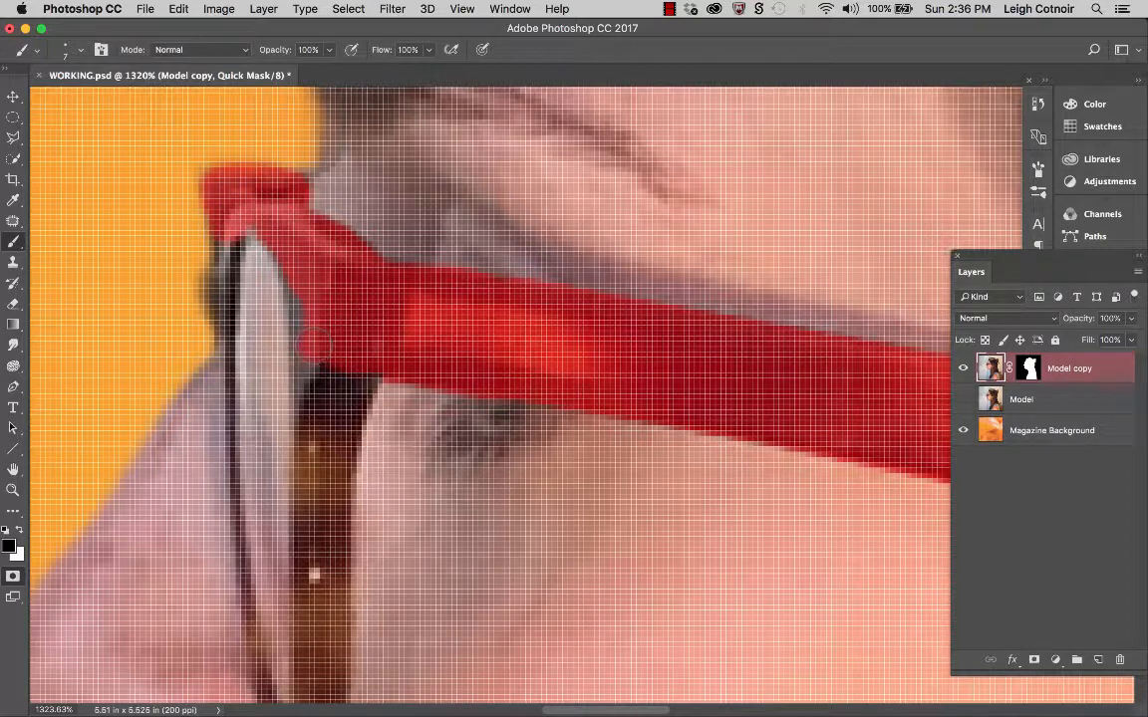
mouse_move(313, 344)
left_mouse_down()
mouse_move(269, 287)
mouse_move(305, 276)
mouse_move(273, 235)
mouse_move(262, 247)
mouse_move(247, 229)
mouse_move(298, 254)
mouse_move(277, 279)
mouse_move(287, 334)
mouse_move(315, 361)
left_mouse_up()
Step: Paint the quick mask down the thick vertical rim of the glasses to its lower end beside the nose
scroll(315, 361, "down", 5)
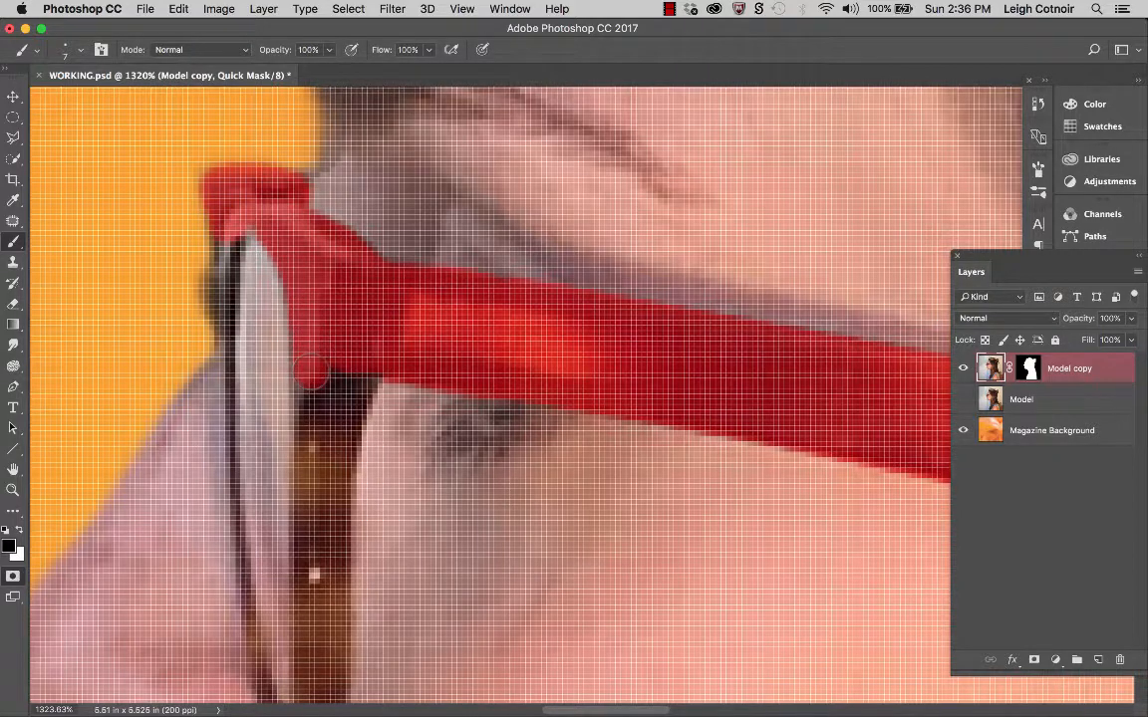
mouse_move(309, 235)
left_mouse_down()
mouse_move(274, 214)
mouse_move(279, 227)
mouse_move(306, 192)
mouse_move(312, 321)
mouse_move(299, 289)
mouse_move(309, 259)
mouse_move(329, 235)
mouse_move(353, 245)
mouse_move(321, 237)
mouse_move(317, 277)
mouse_move(335, 328)
mouse_move(304, 339)
left_mouse_up()
scroll(304, 333, "down", 3)
mouse_move(316, 289)
left_mouse_down()
mouse_move(291, 261)
mouse_move(311, 274)
mouse_move(309, 384)
mouse_move(324, 427)
left_mouse_up()
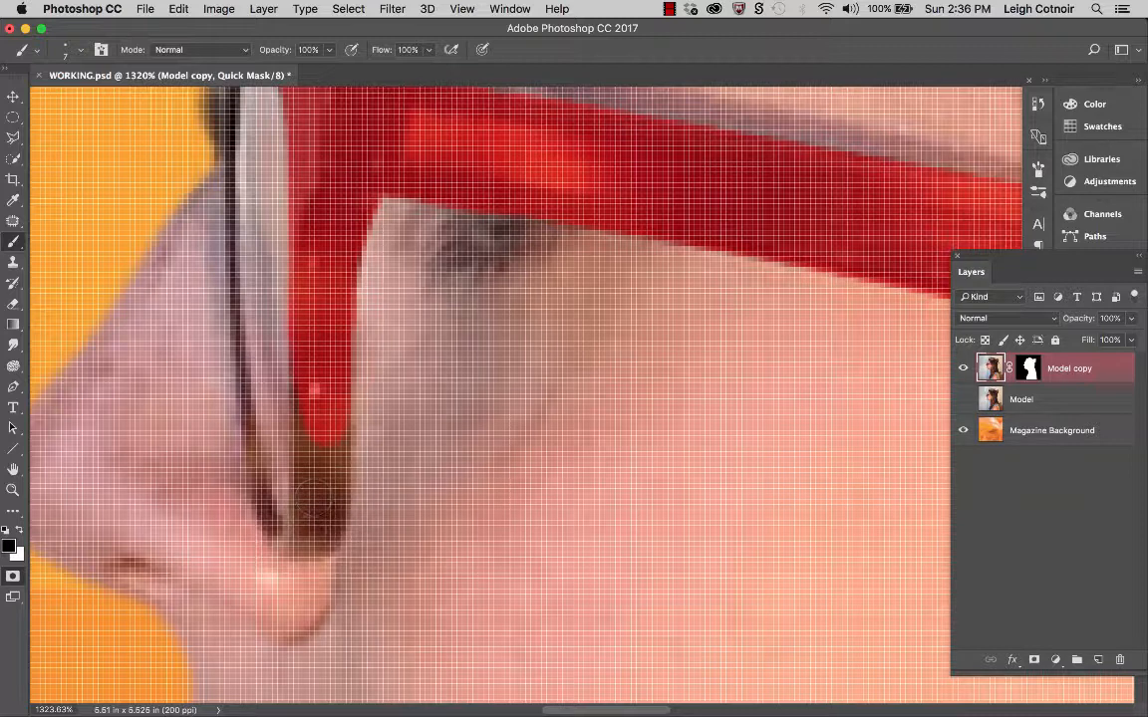
left_click_drag(314, 495, 311, 468)
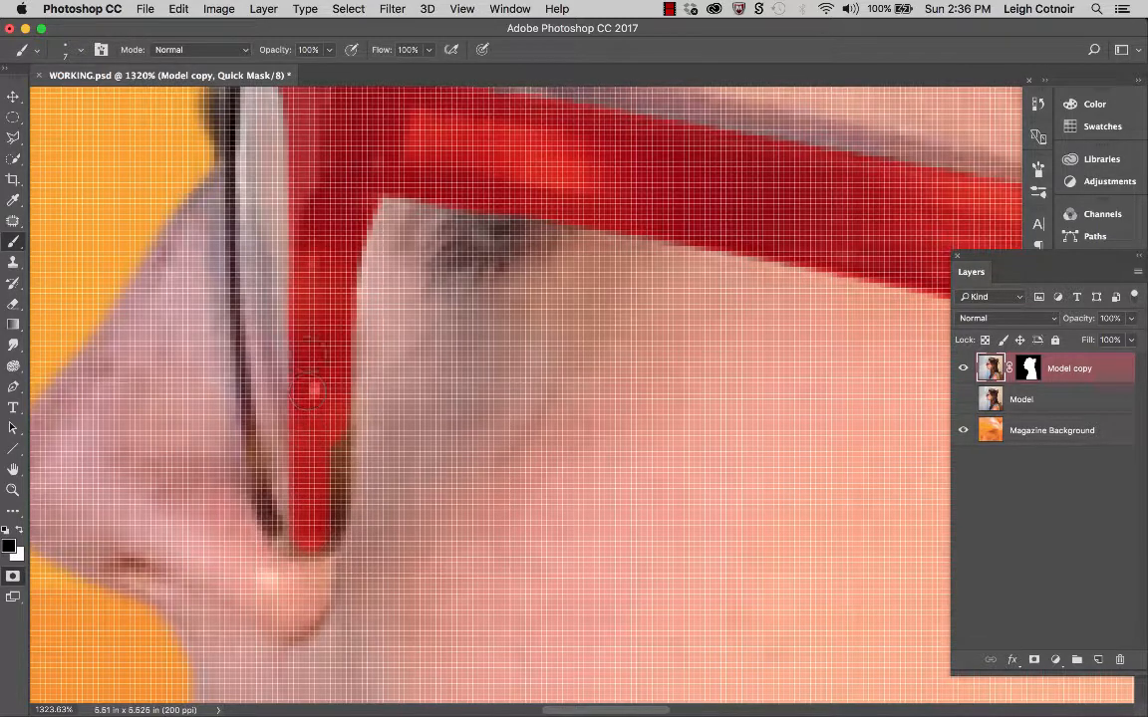
left_click_drag(313, 390, 327, 480)
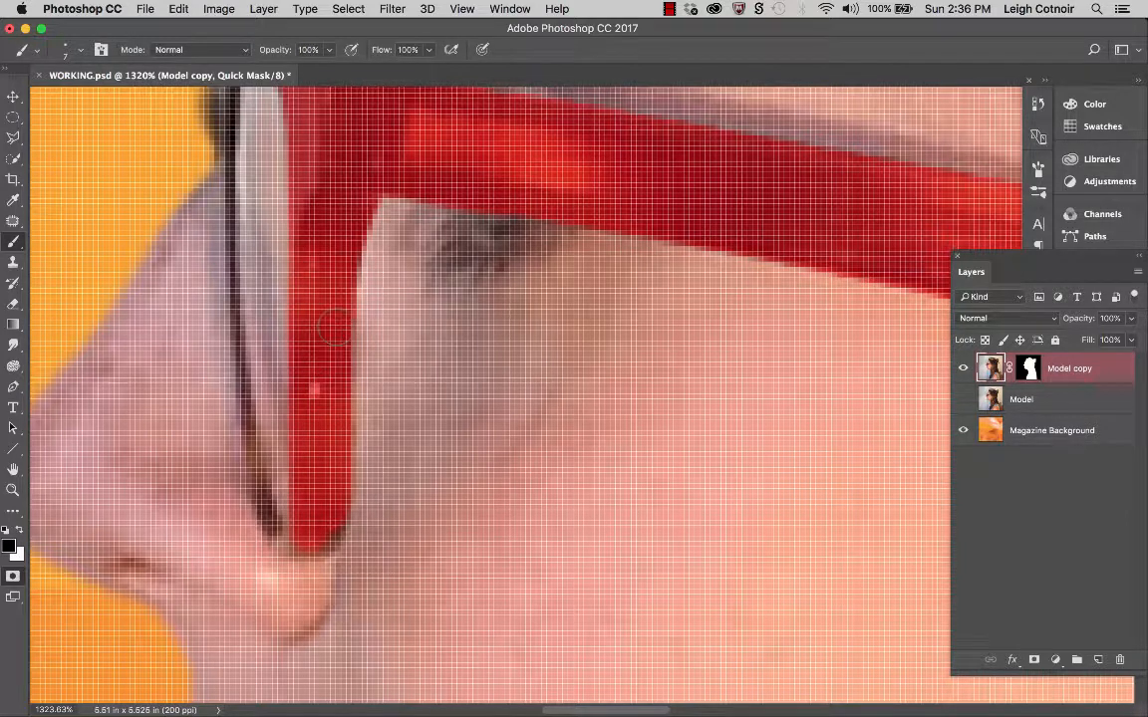
mouse_move(335, 325)
left_mouse_down()
mouse_move(332, 455)
mouse_move(299, 456)
mouse_move(295, 473)
mouse_move(302, 541)
mouse_move(328, 538)
mouse_move(330, 512)
left_mouse_up()
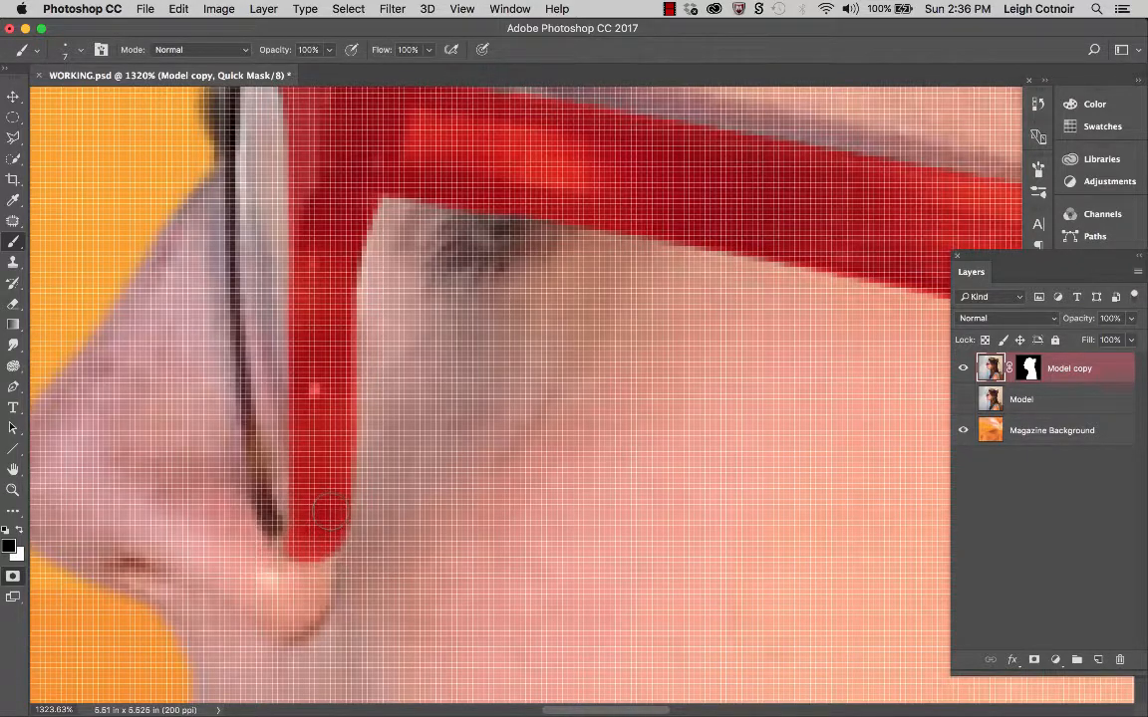
Step: Reduce the brush to 5 px and paint the quick mask over the dark outer frame edge above the nose bridge
key("super+minus")
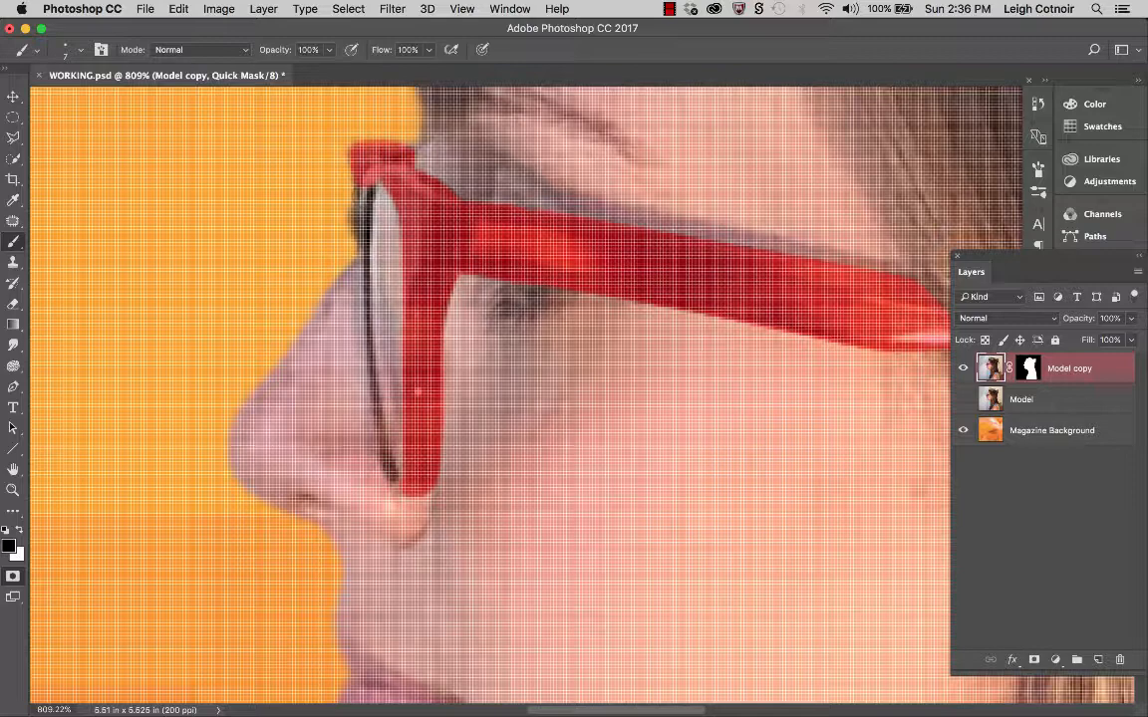
key("bracketleft")
key("bracketleft")
key("bracketleft")
scroll(499, 289, "up", 5)
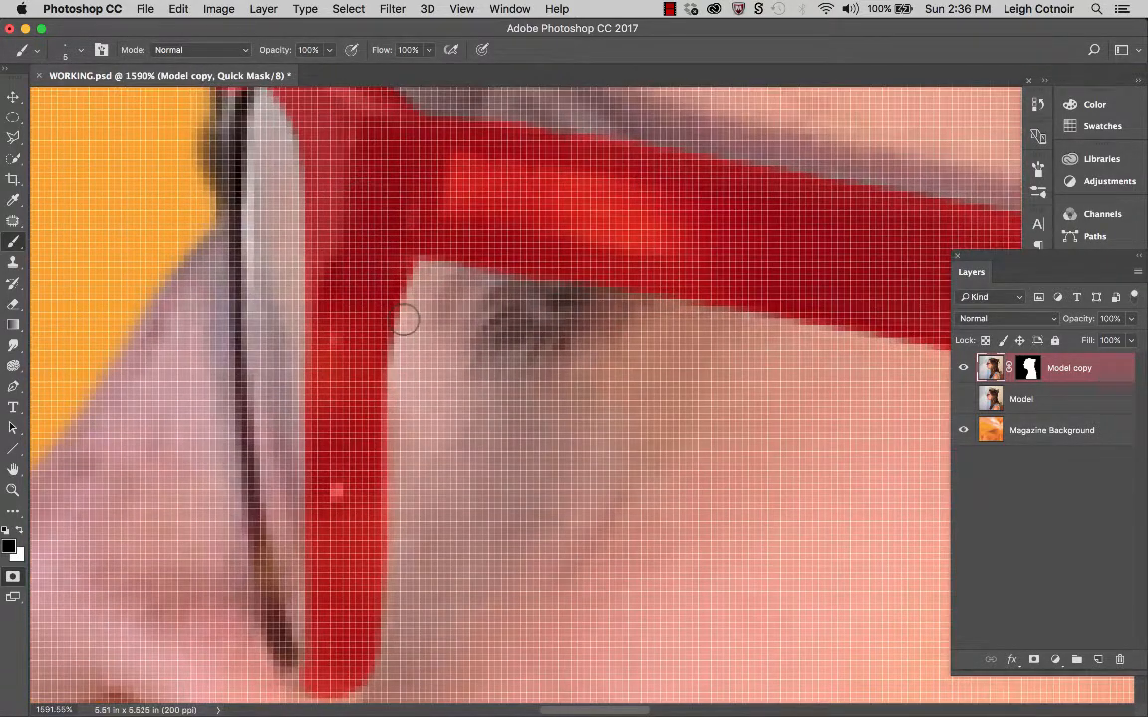
scroll(404, 319, "up", 10)
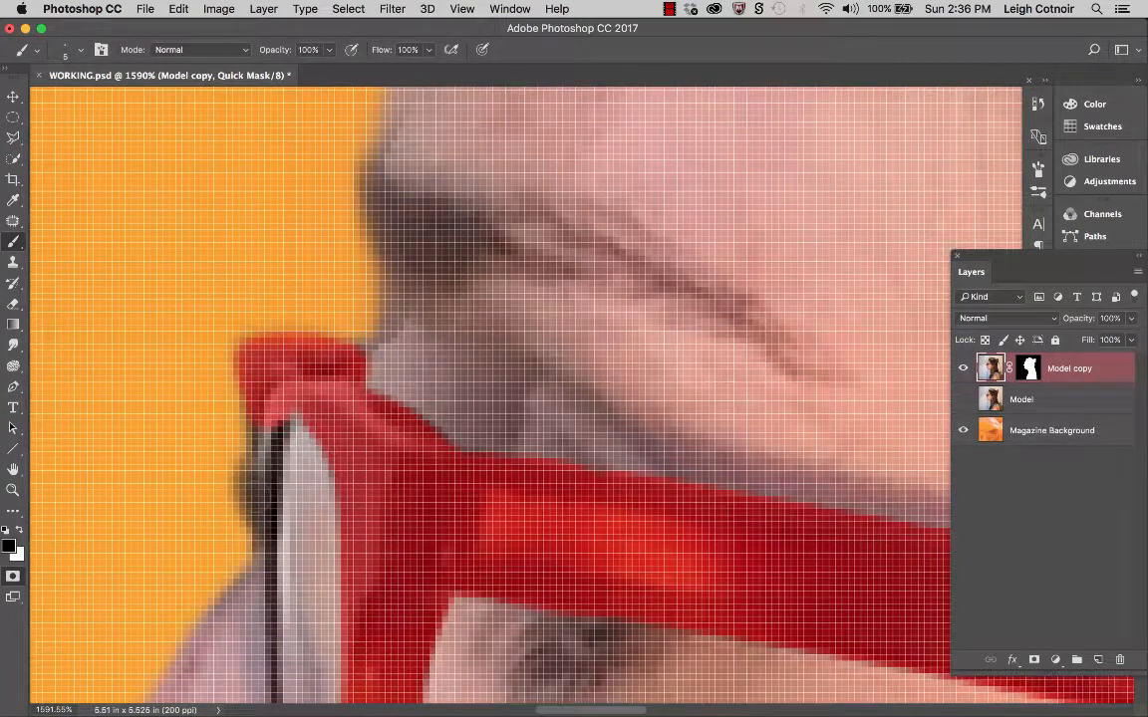
mouse_move(257, 427)
left_mouse_down()
mouse_move(256, 498)
mouse_move(245, 392)
mouse_move(255, 409)
mouse_move(239, 434)
mouse_move(262, 500)
mouse_move(241, 478)
mouse_move(237, 429)
mouse_move(257, 460)
mouse_move(254, 387)
left_mouse_up()
scroll(266, 530, "down", 3)
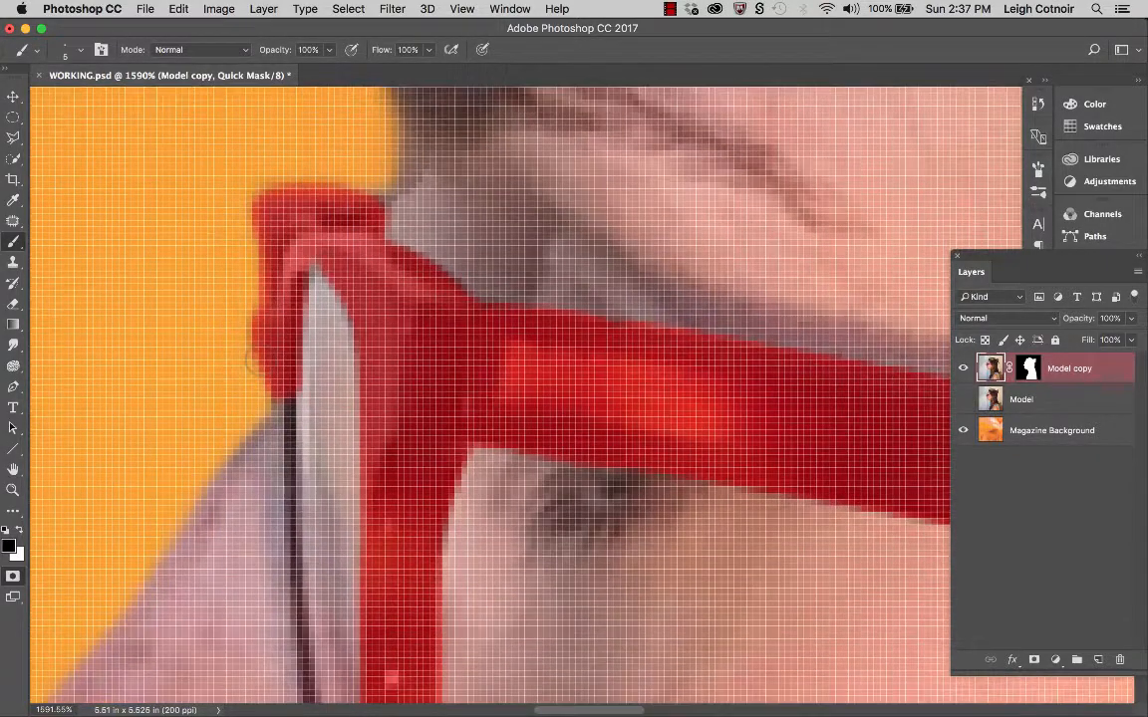
Step: Paint the quick mask along the thin front rim of the lens, reducing the brush to 3 px and 1 px
scroll(267, 530, "down", 3)
scroll(269, 533, "up", 3)
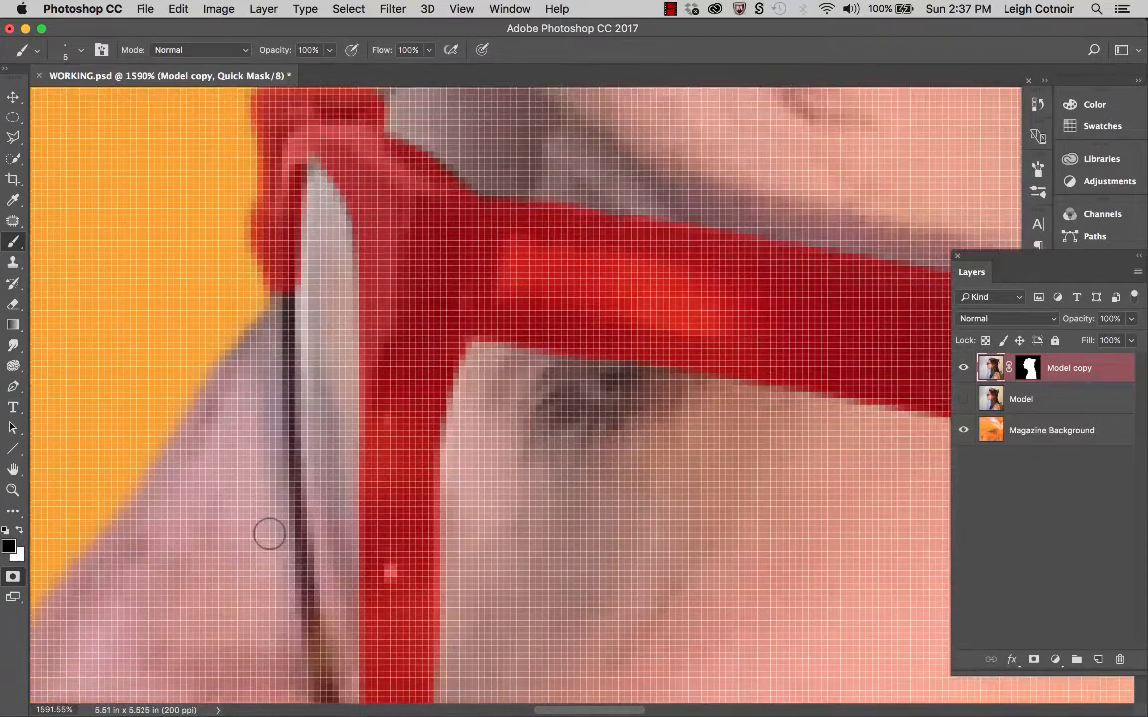
scroll(269, 533, "down", 5)
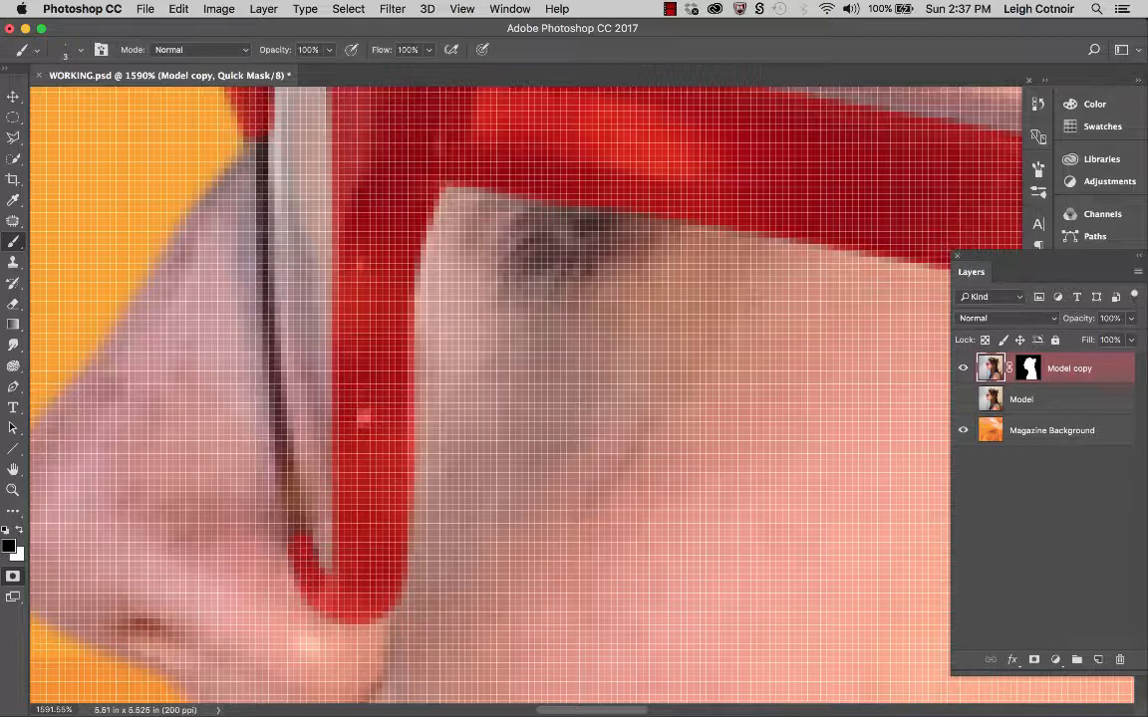
scroll(269, 486, "up", 3)
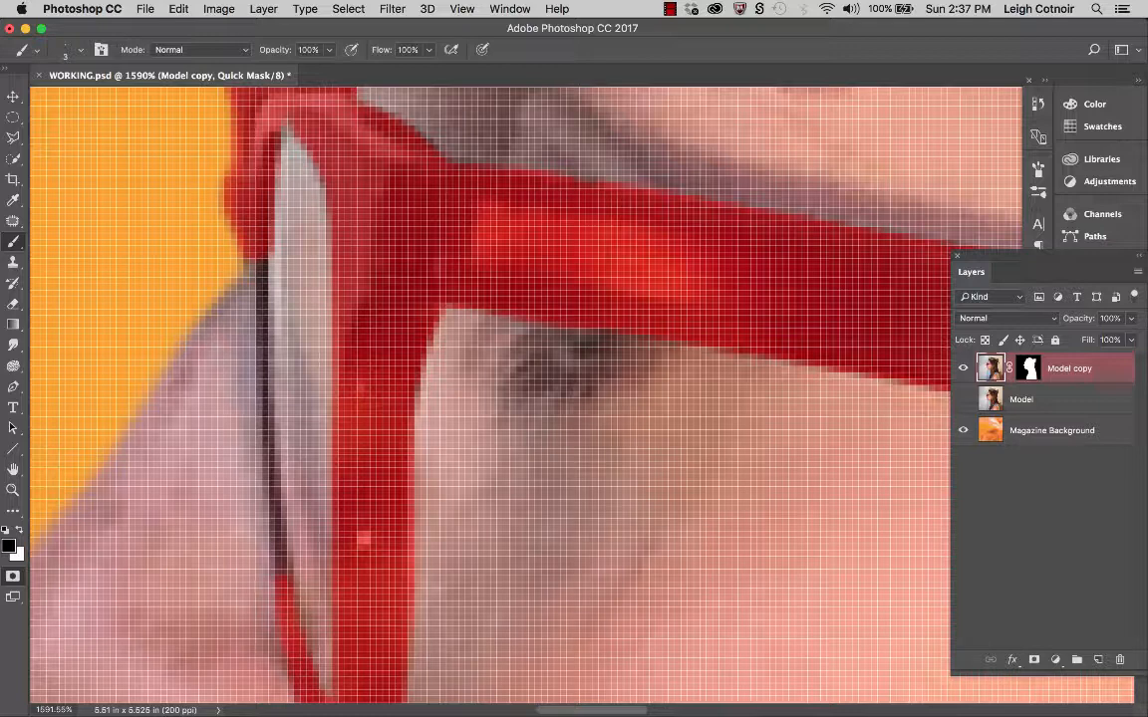
scroll(473, 359, "up", 1)
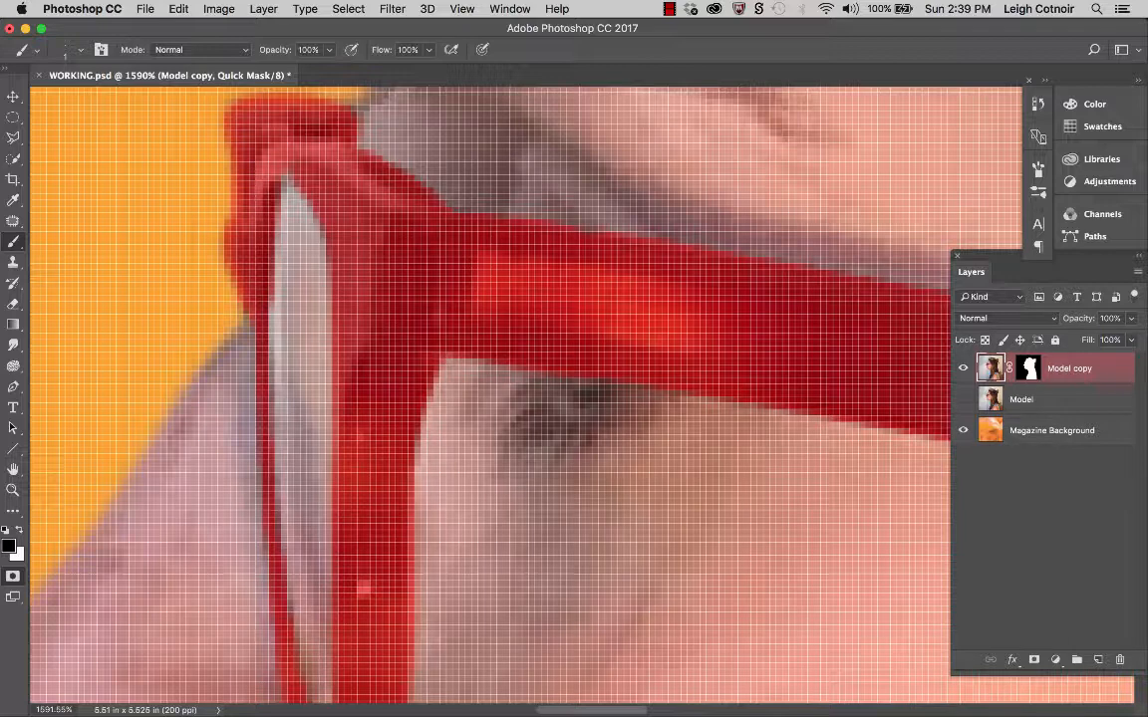
Step: Exit Quick Mask mode to turn the painted glasses mask into a selection, and fit the whole image in view
scroll(509, 330, "down", 10)
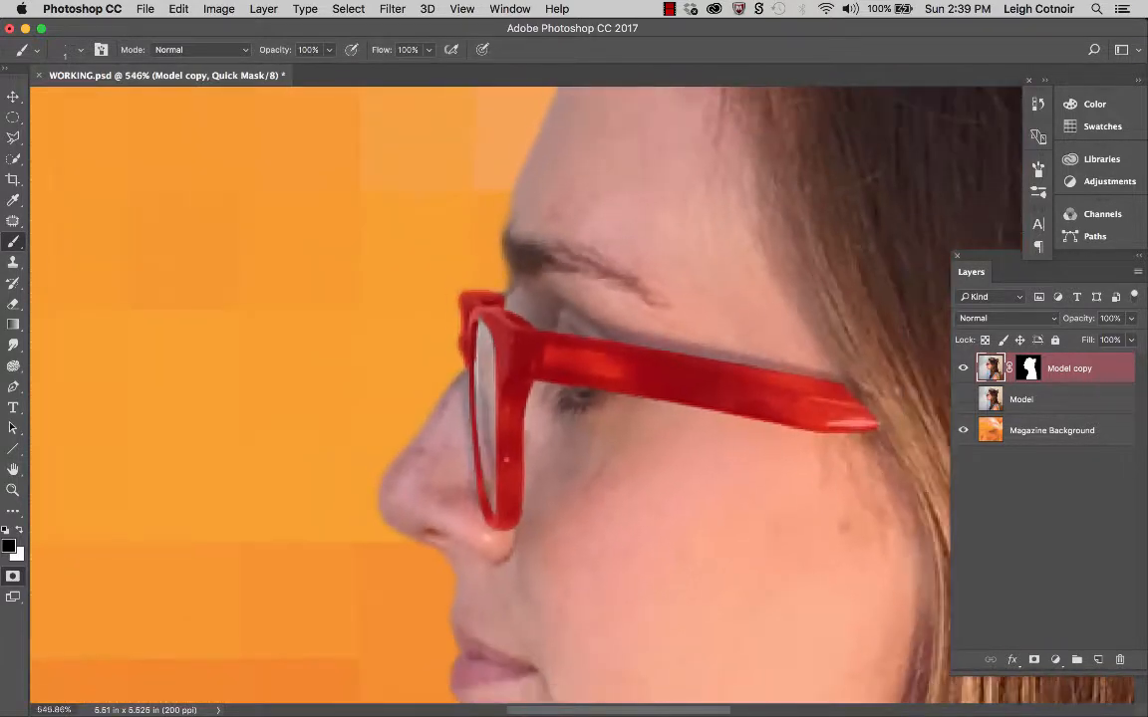
scroll(510, 330, "down", 1)
scroll(509, 330, "right", 10)
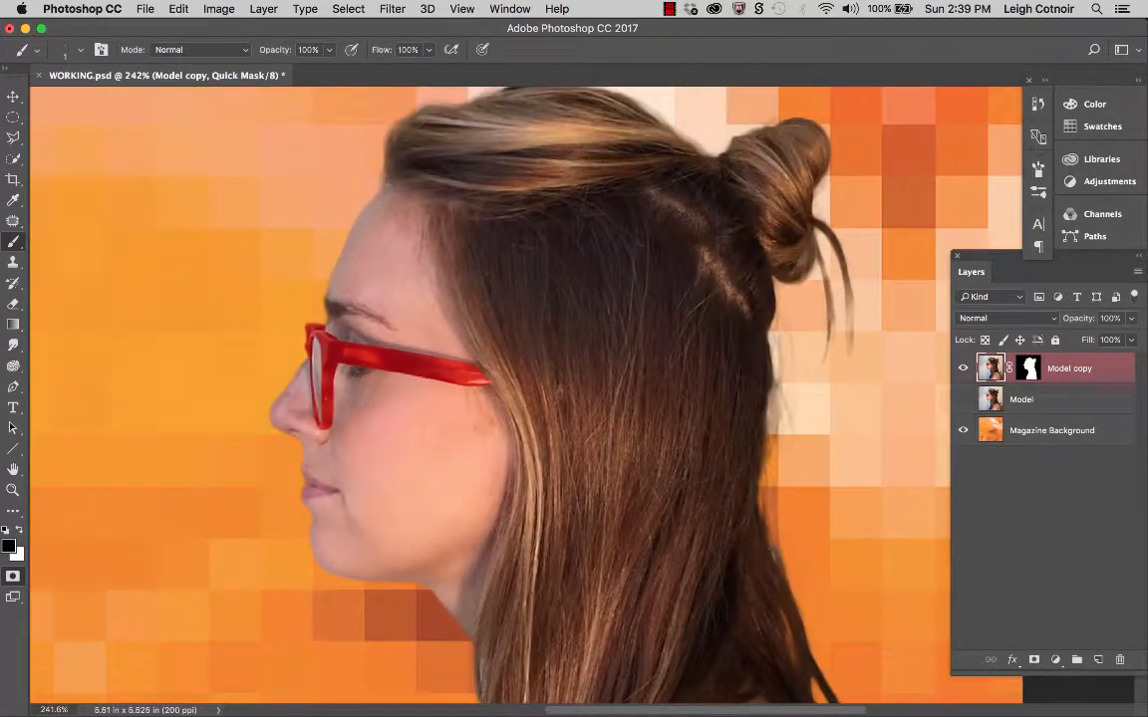
left_click(13, 577)
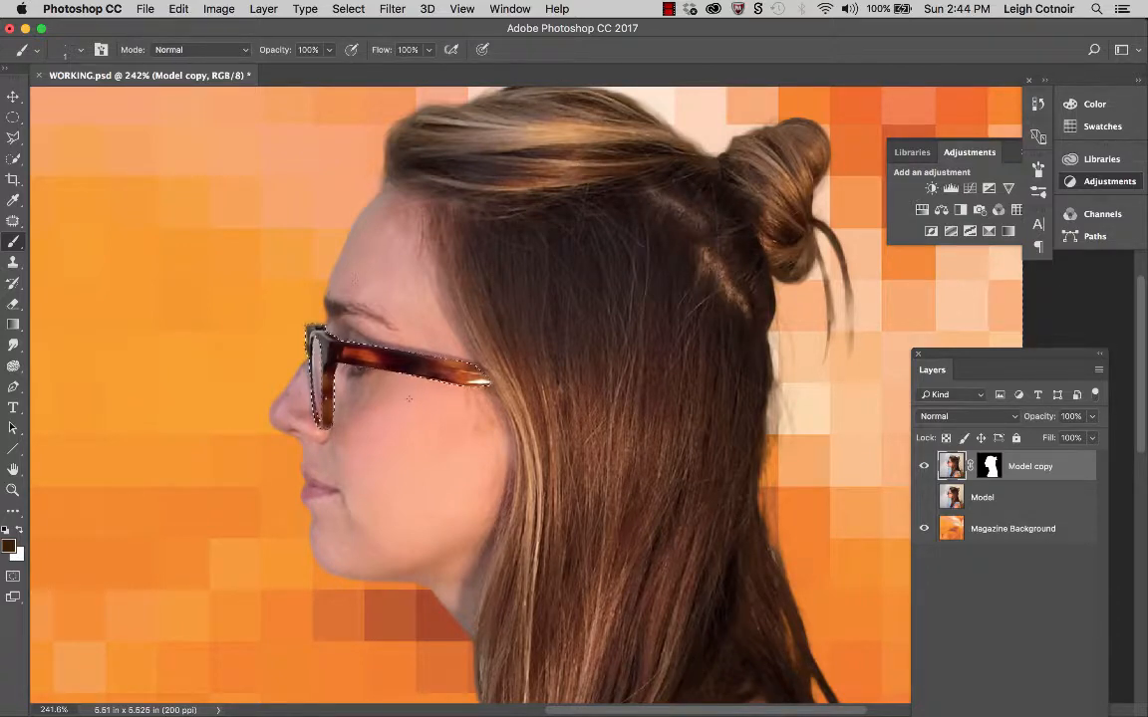
key("super+0")
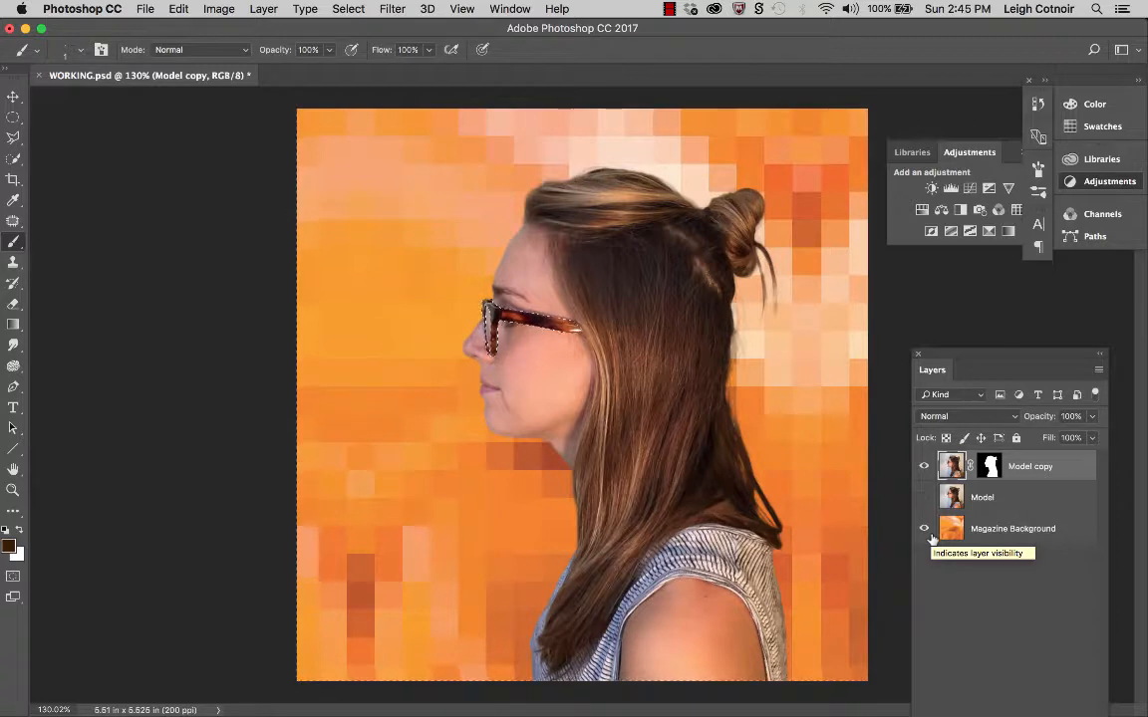
Step: Try a Hue/Saturation adjustment layer on the current selection with the hue set to -87
left_click(1088, 183)
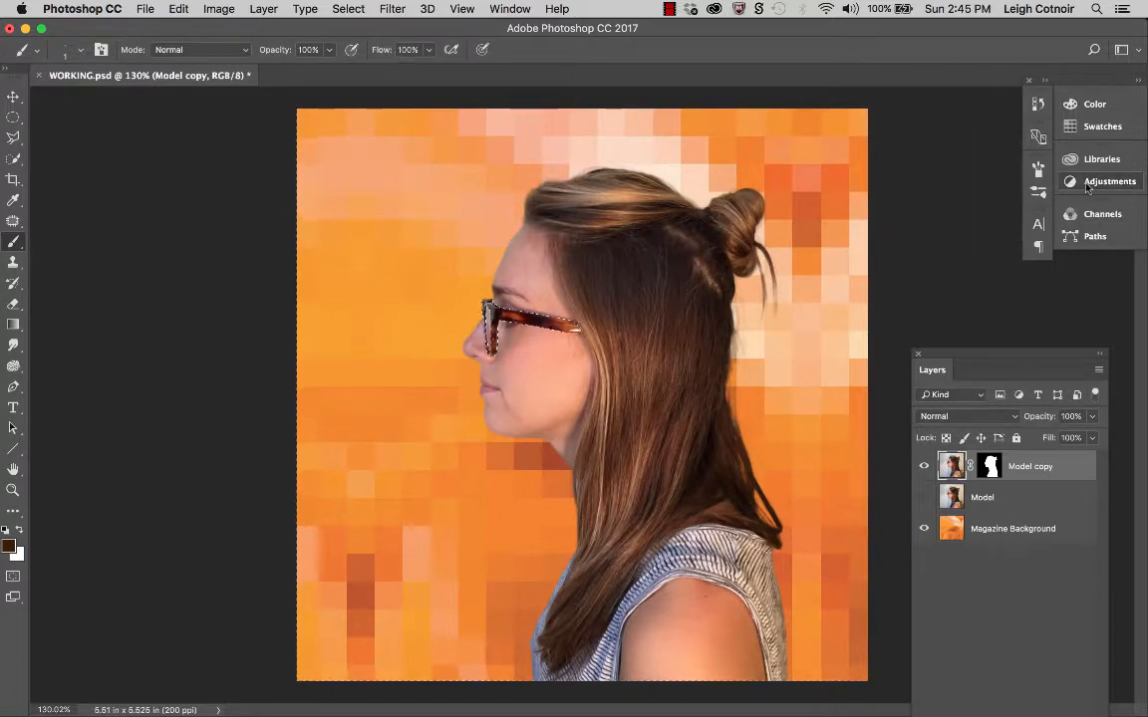
left_click(1088, 183)
left_click(921, 210)
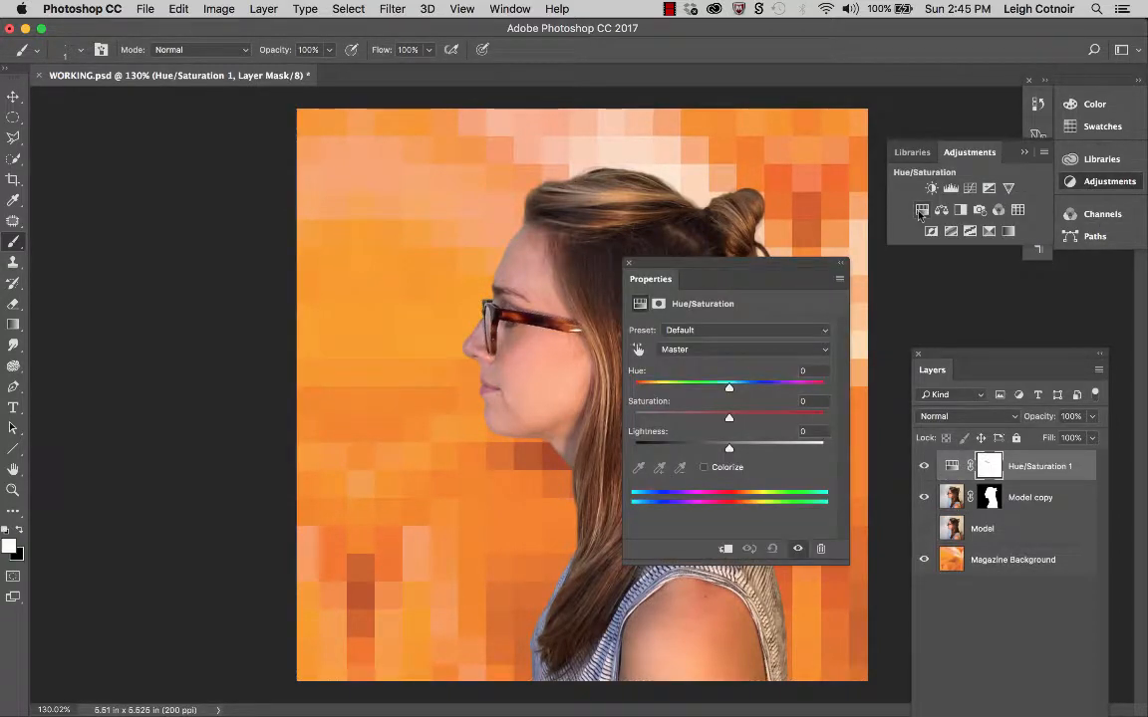
left_click(671, 388)
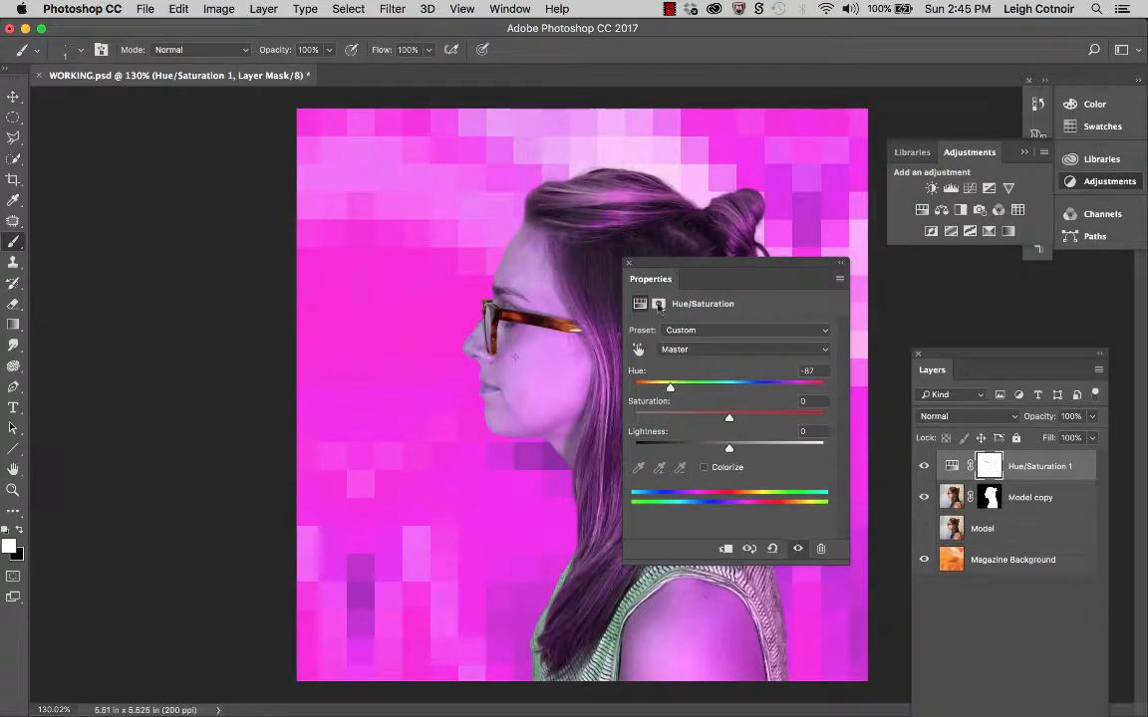
left_click(629, 264)
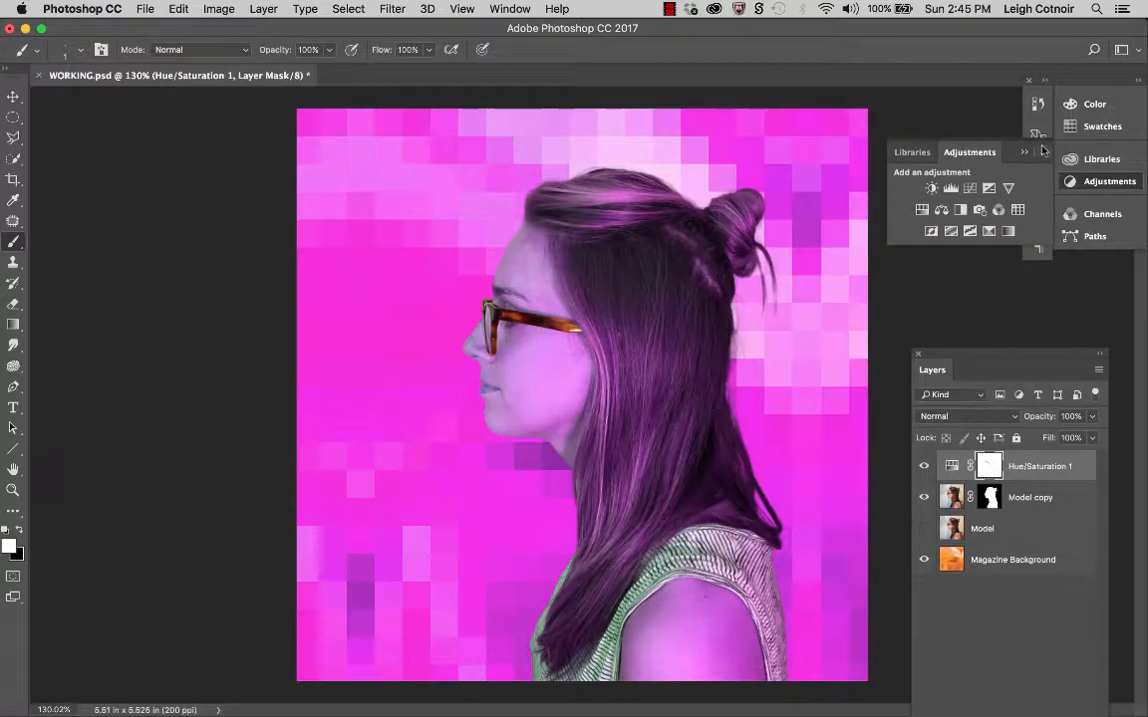
Step: Revert the document history to the Exit Quick Mask state, before the Hue/Saturation layer was added
left_click(1037, 103)
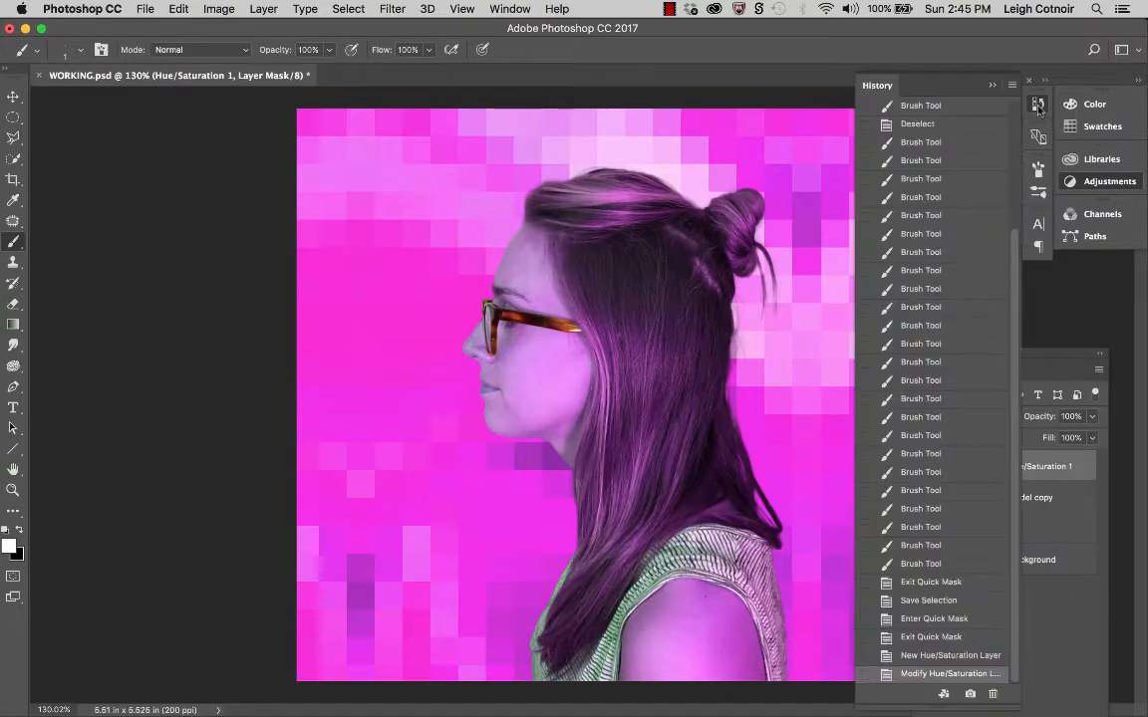
left_click(911, 656)
left_click(922, 637)
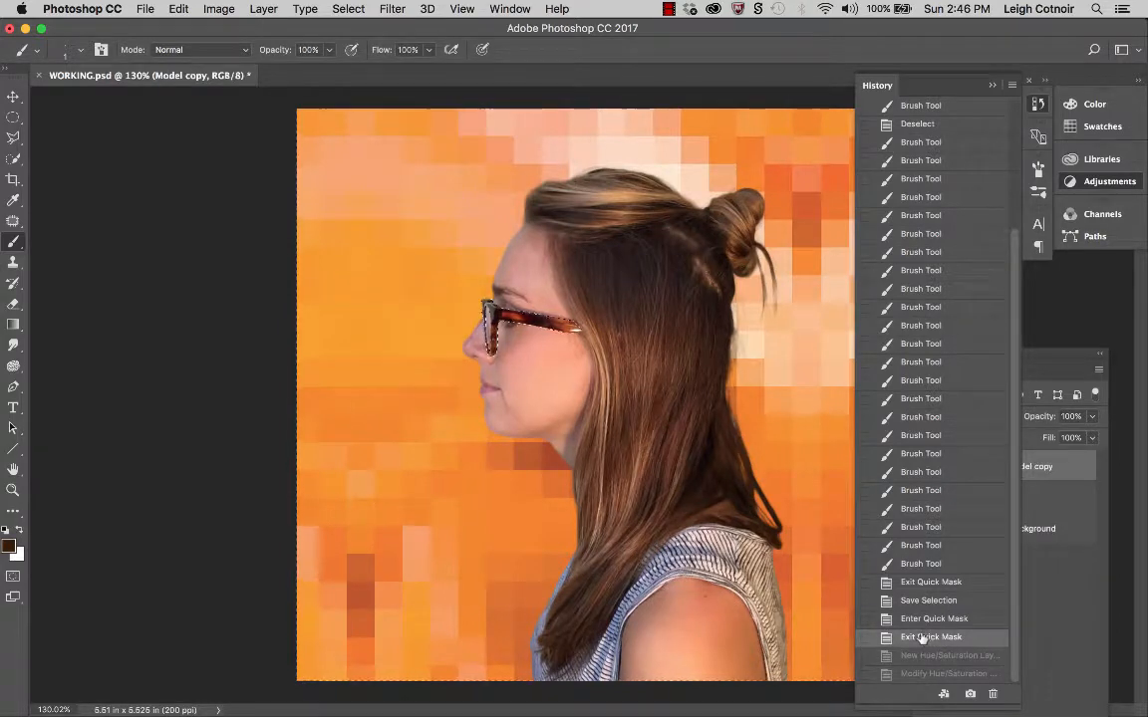
left_click(992, 90)
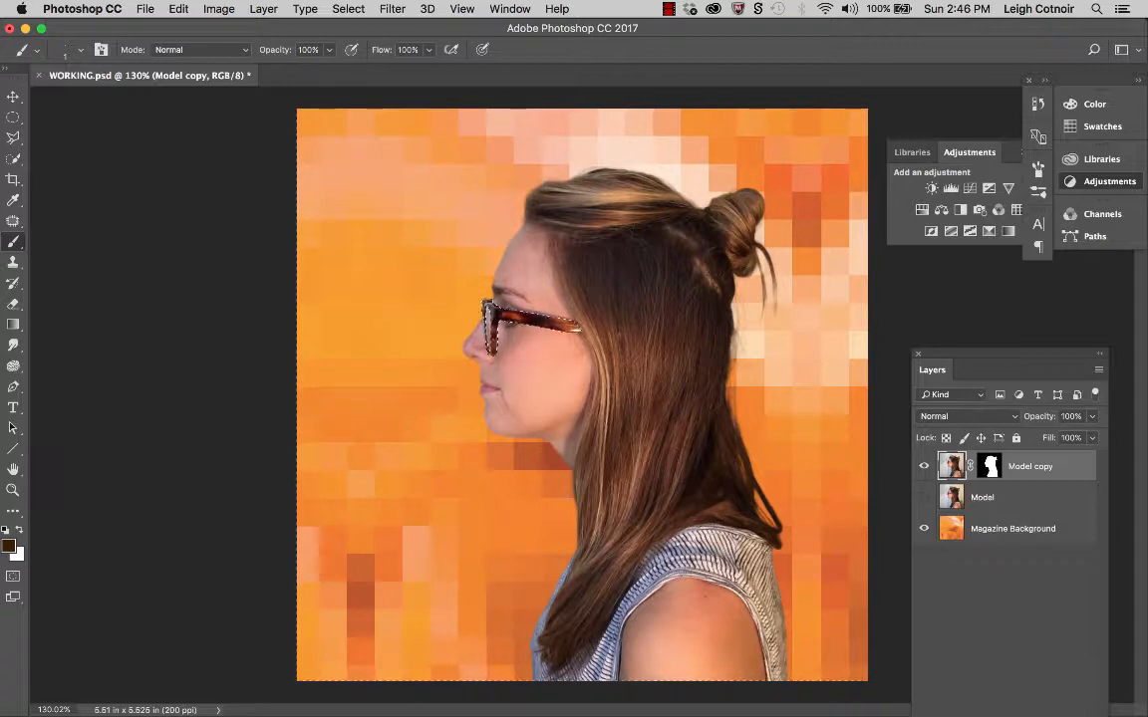
Step: Invert the selection so it covers the glasses frame, and save it as a new channel named "glasses"
left_click(351, 10)
left_click(360, 73)
left_click(365, 14)
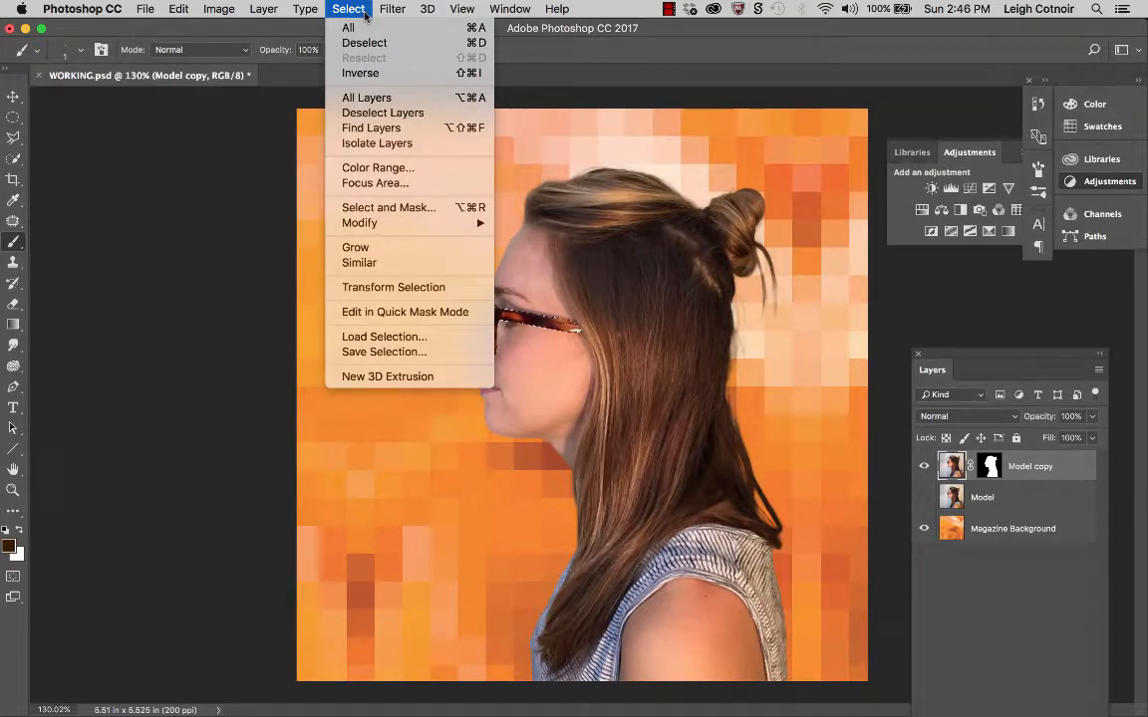
left_click(396, 354)
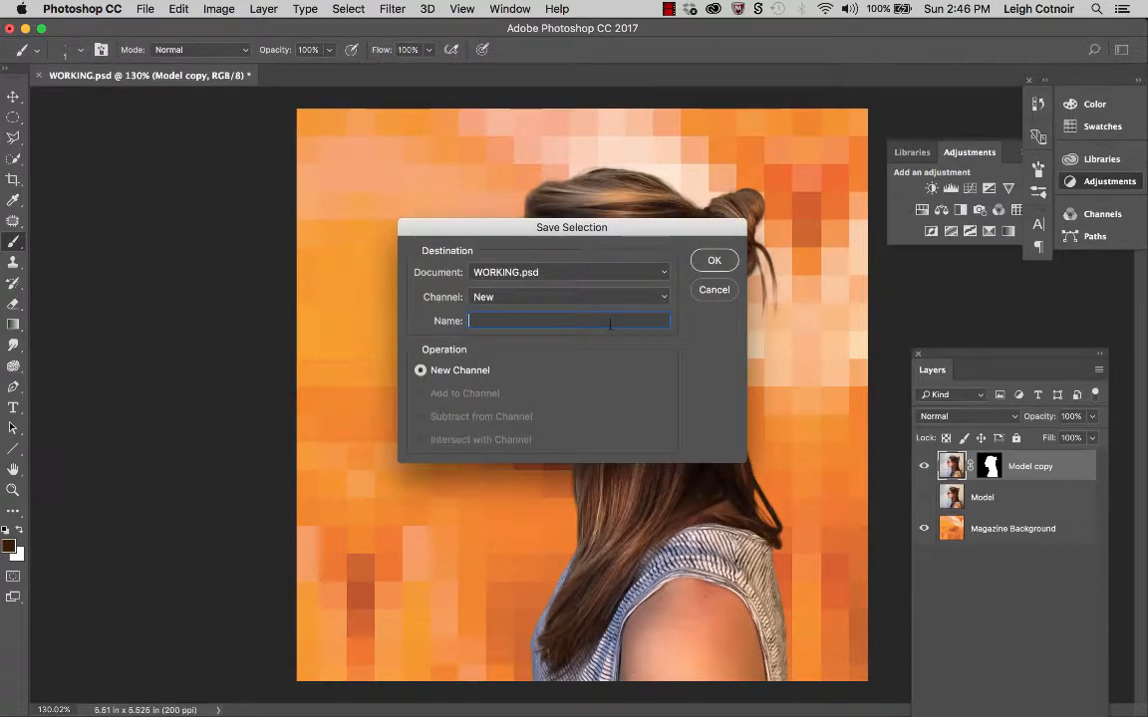
type("glasses")
key("Return")
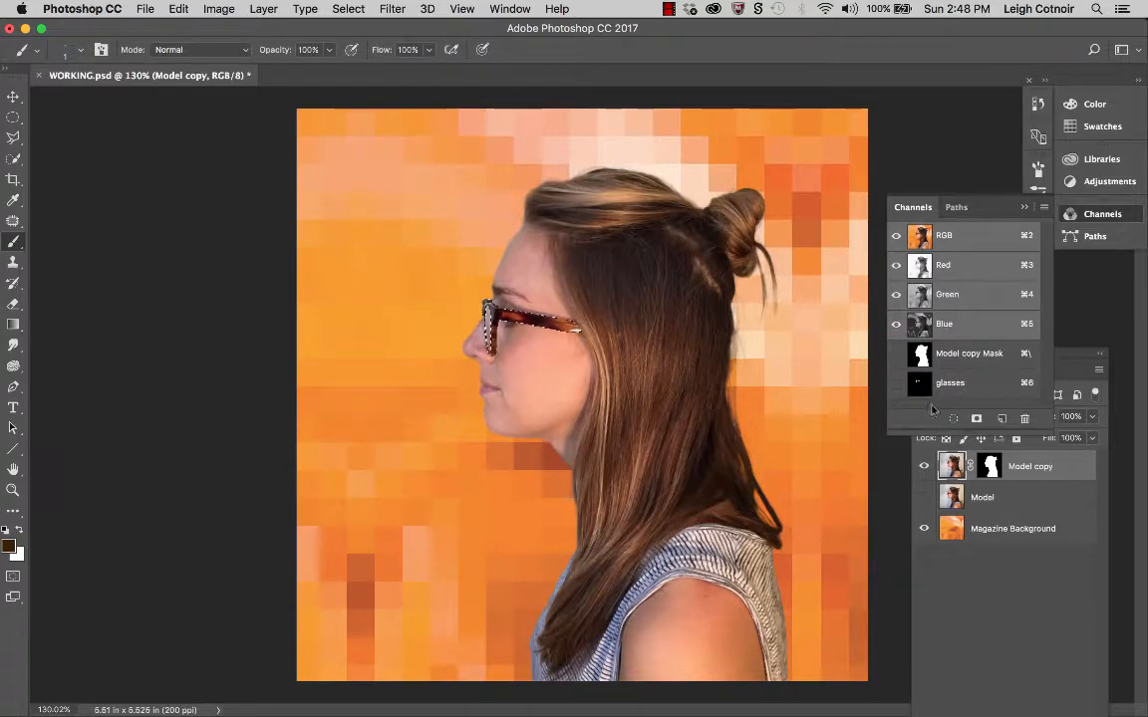
Step: Inspect the glasses channel as an overlay and on its own, and return to the full-colour composite view
left_click(896, 383)
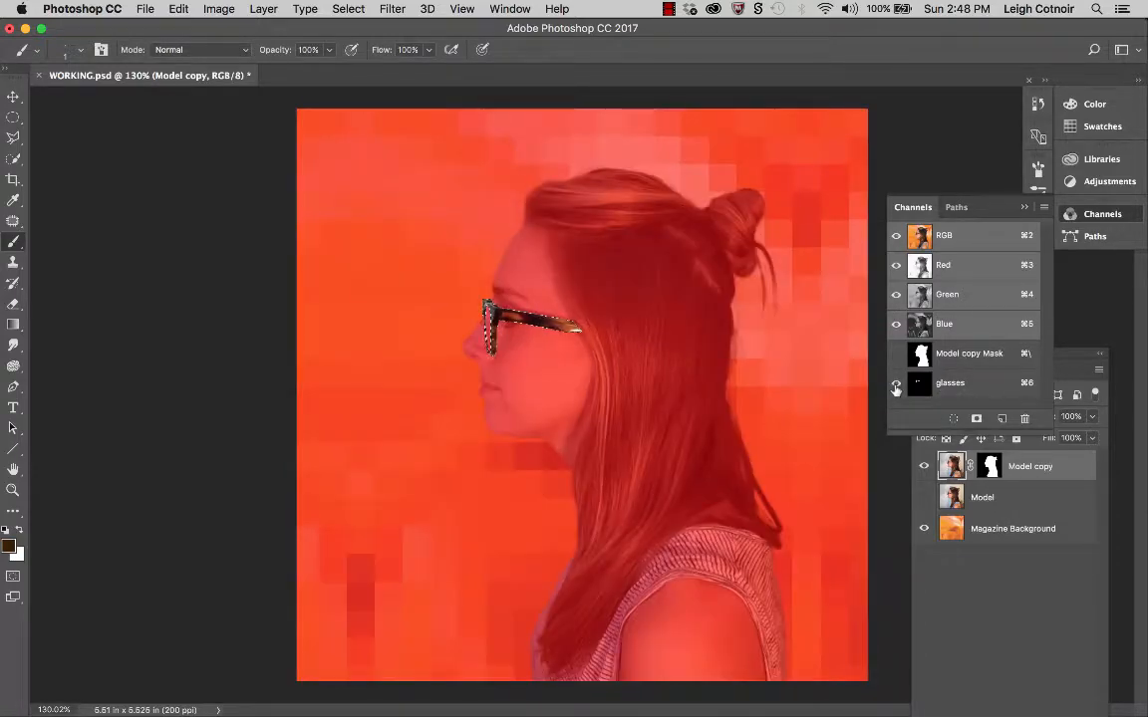
left_click(896, 385)
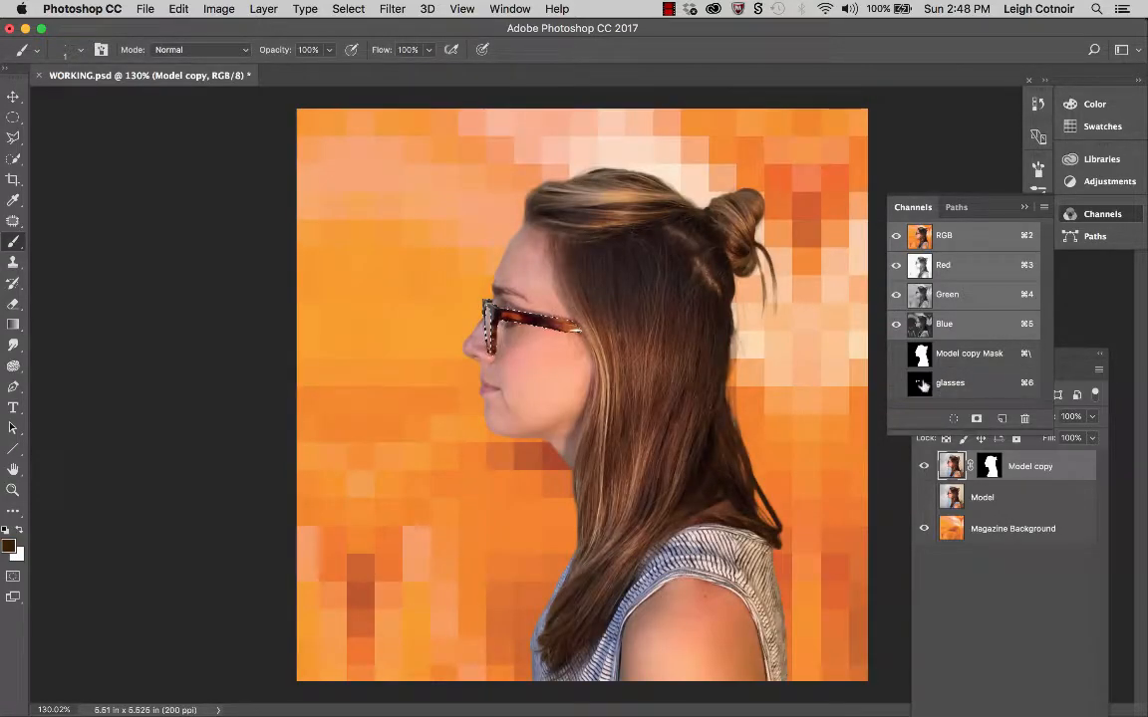
left_click(922, 385)
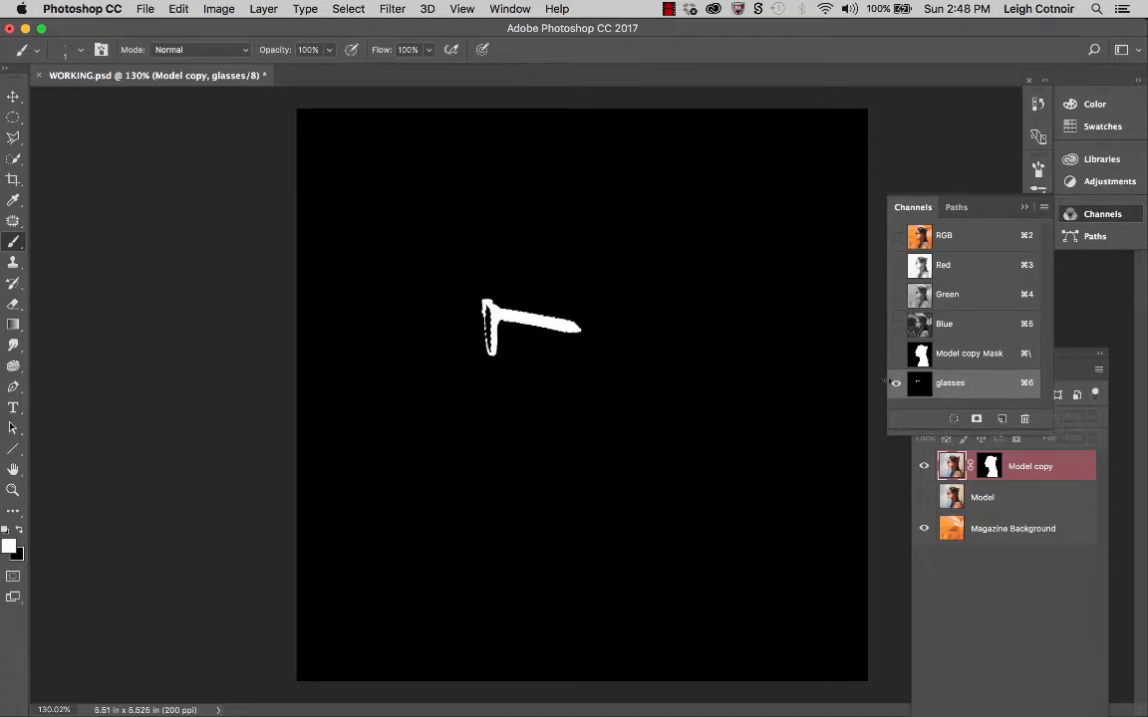
left_click(896, 237)
left_click(895, 382)
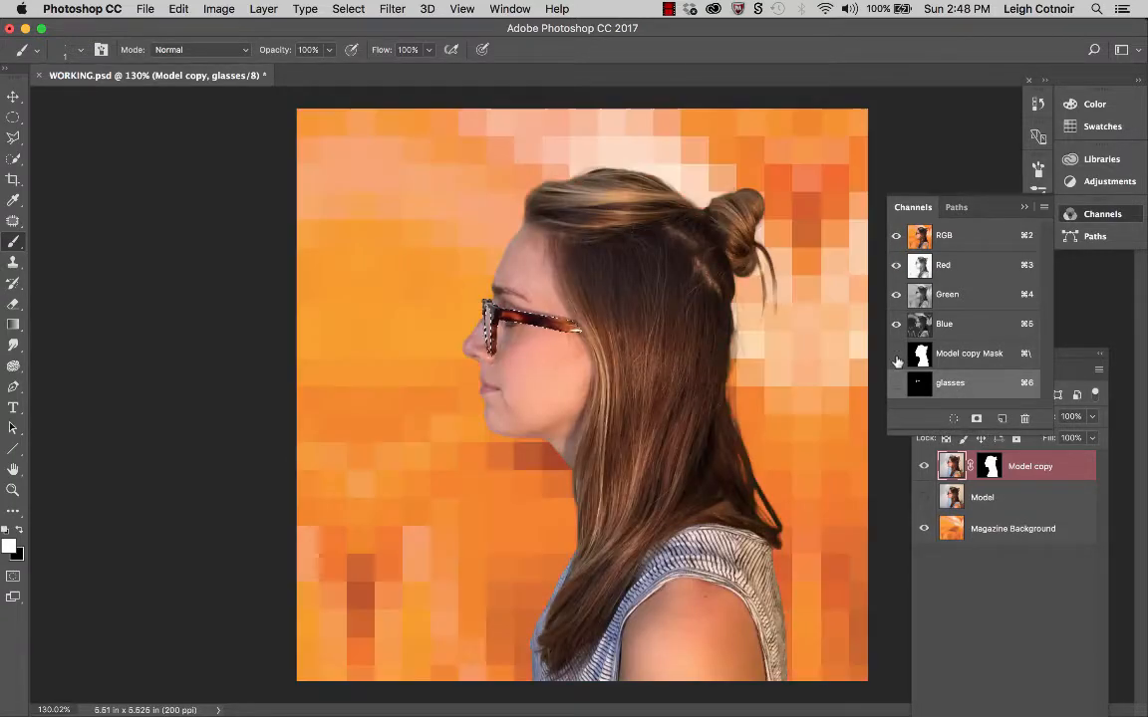
Step: Inspect the Model copy Mask channel as a red overlay on the image, and hide the overlay again
left_click(895, 357)
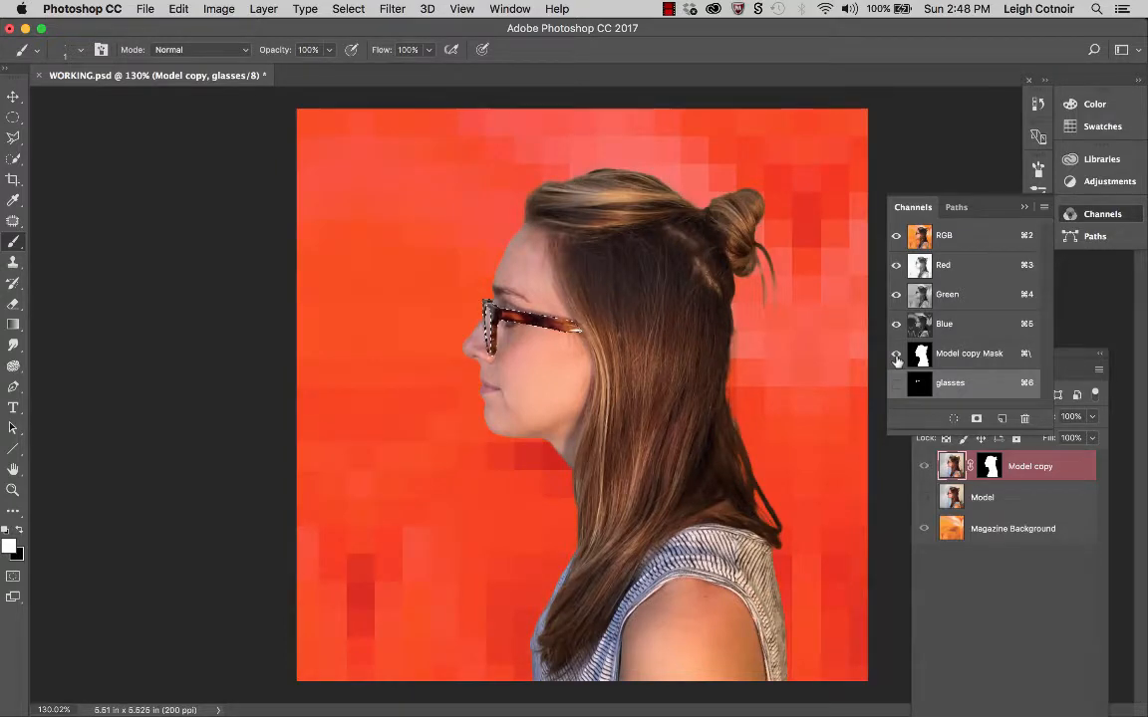
left_click(896, 357)
left_click(896, 357)
left_click(1022, 207)
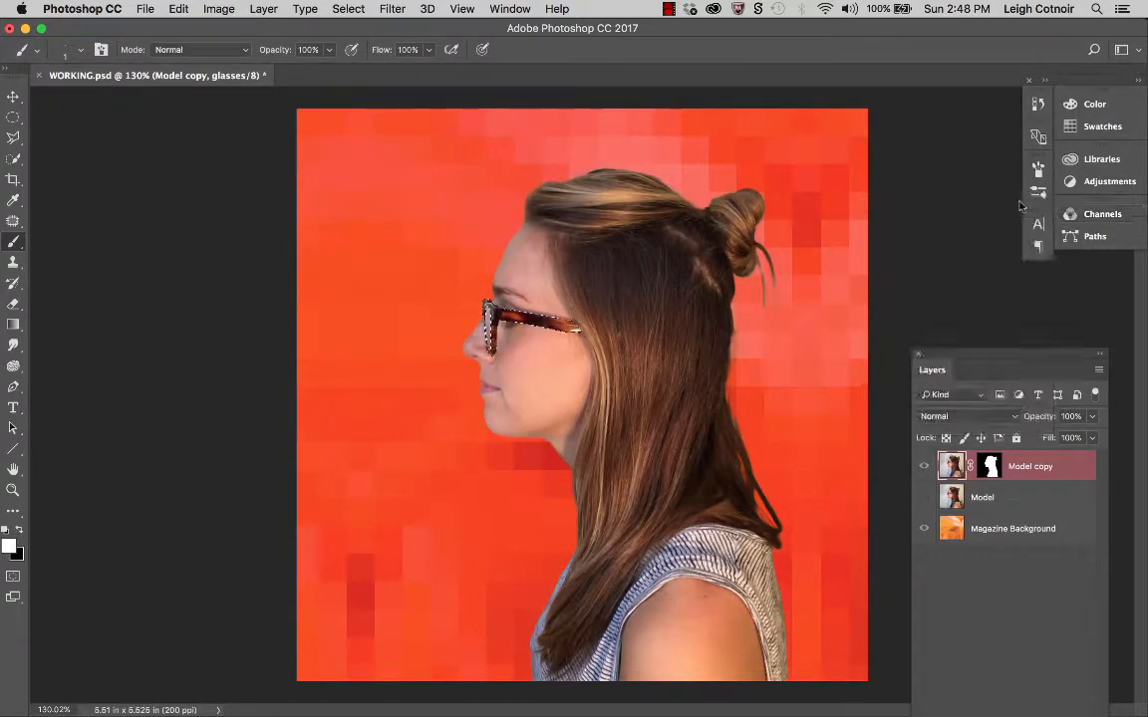
left_click(1078, 214)
key("backslash")
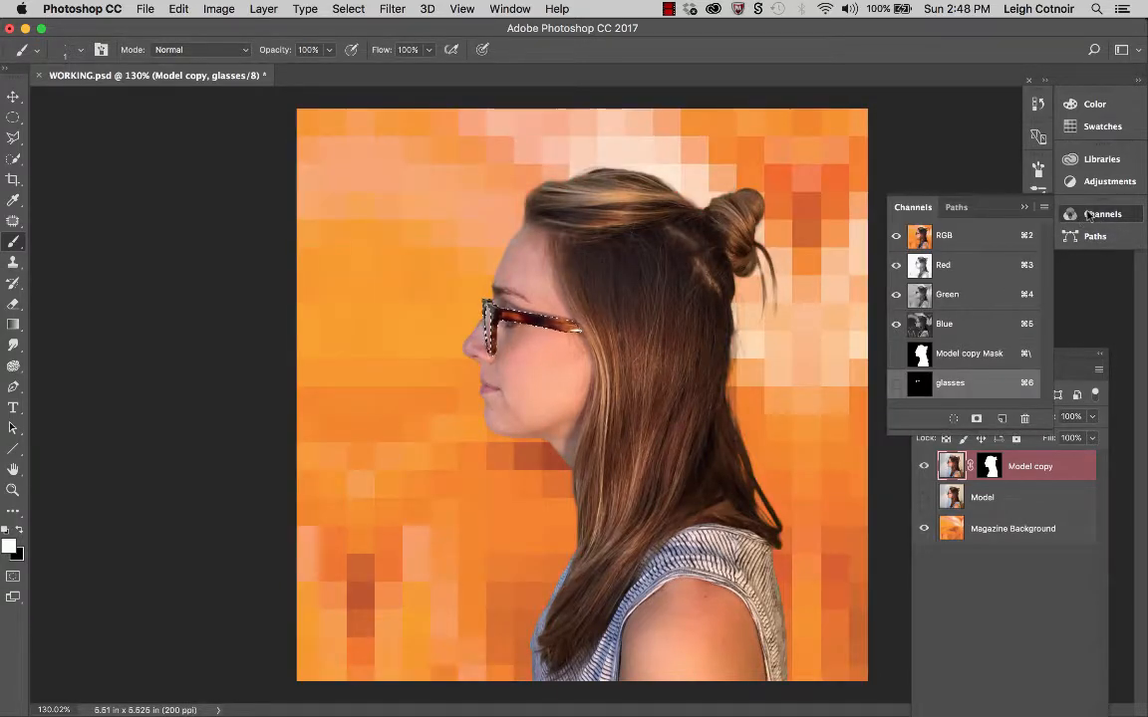
left_click(1089, 216)
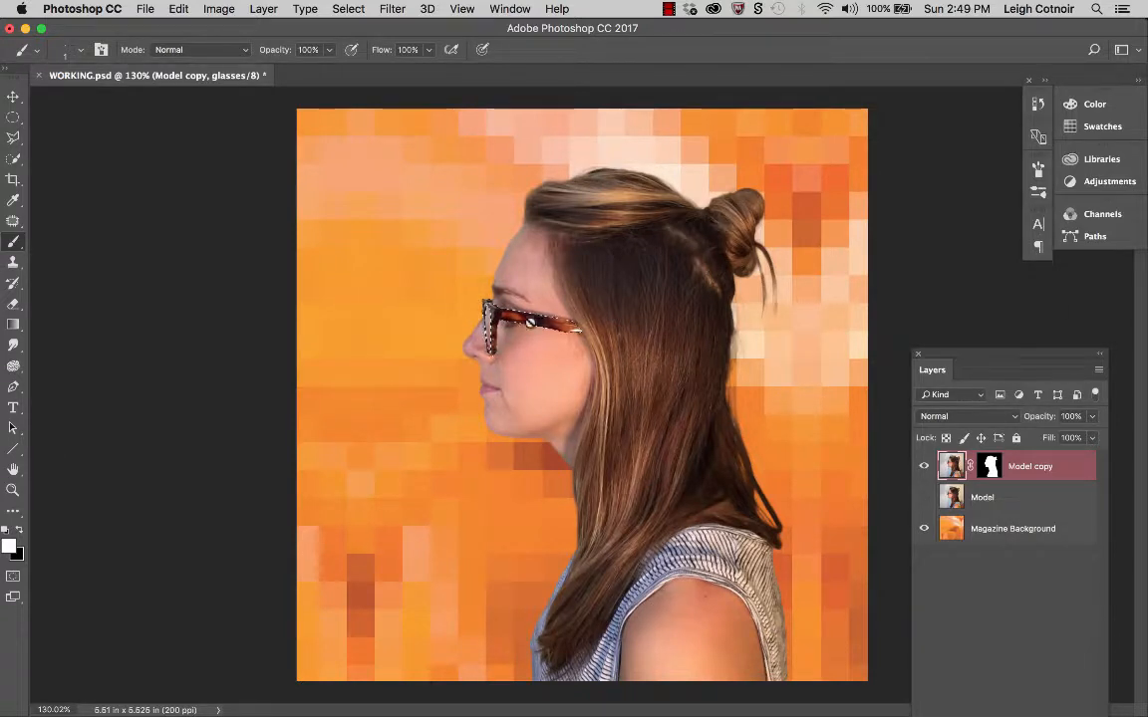
Step: Add a Hue/Saturation adjustment layer masked by the glasses selection
left_click(1079, 183)
left_click(923, 210)
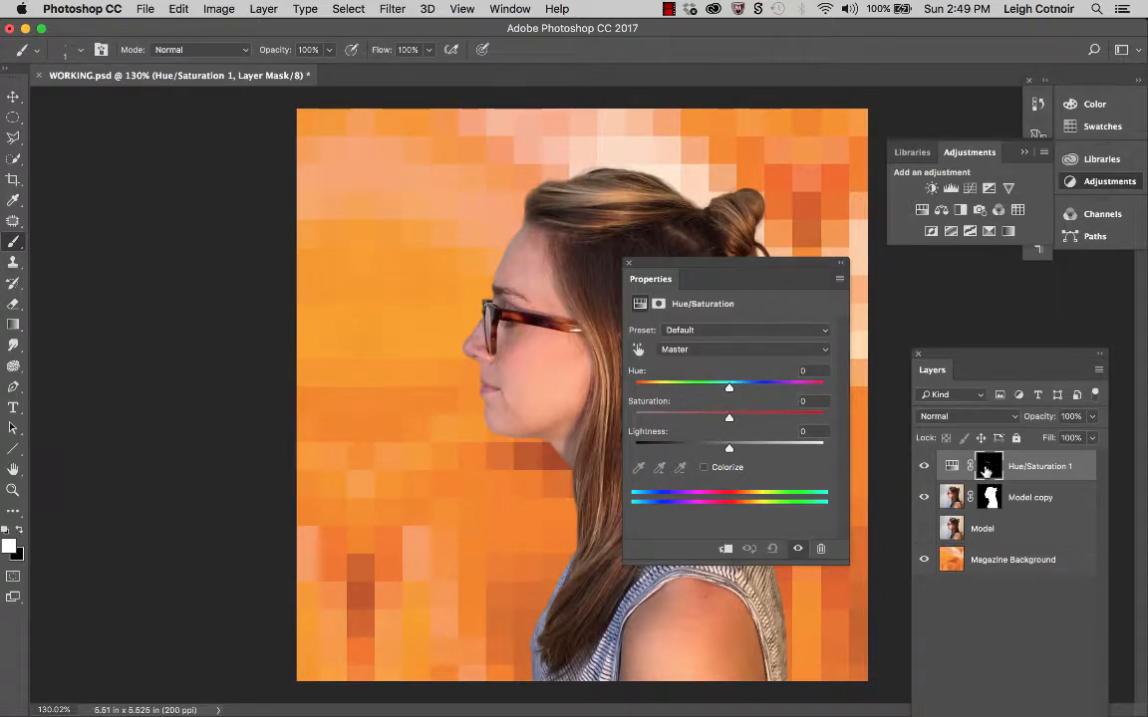
Step: Try the Colorize option on the glasses with a slightly shifted hue, and switch it off again
left_click(703, 469)
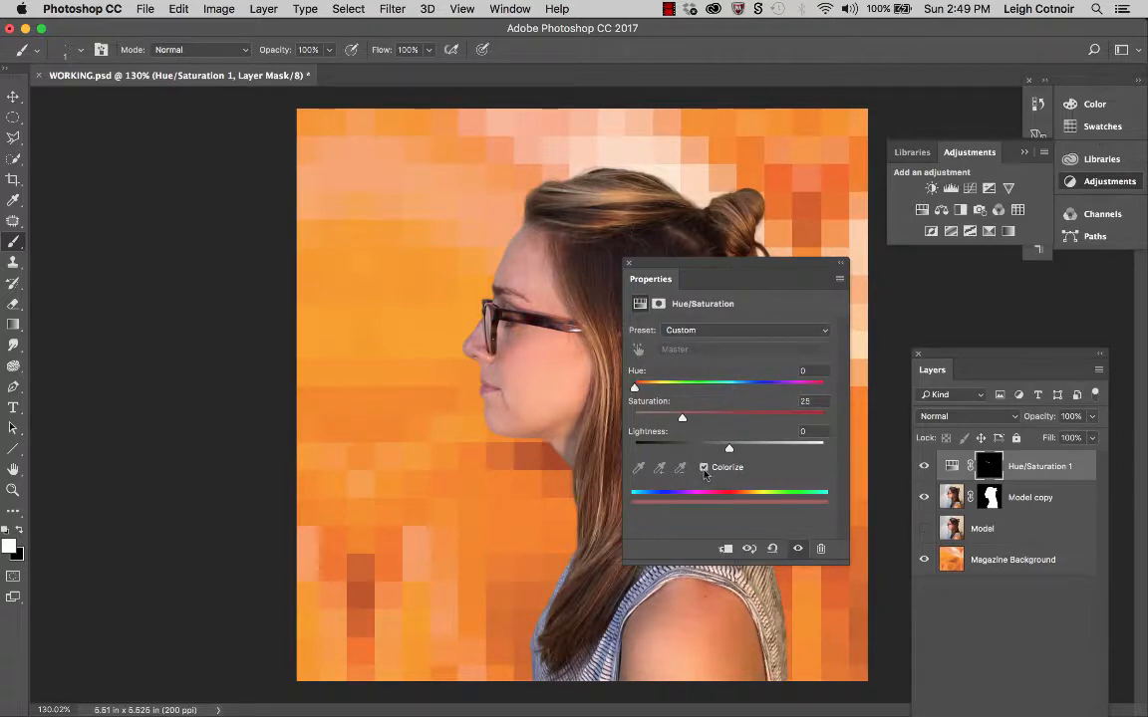
left_click(704, 470)
left_click(704, 469)
mouse_move(635, 387)
left_mouse_down()
mouse_move(689, 390)
mouse_move(641, 388)
left_mouse_up()
left_click(703, 468)
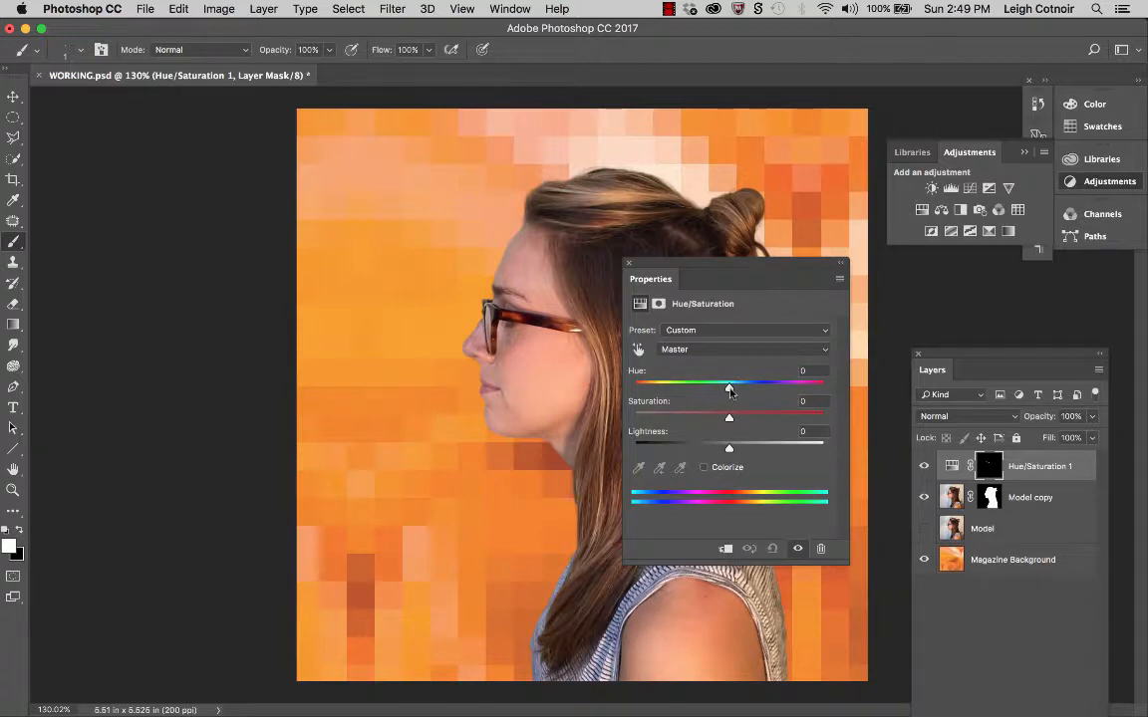
Step: Recolour the glasses green by setting the adjustment layer's hue to +41, and close its settings
left_click_drag(728, 389, 707, 389)
left_click_drag(694, 387, 768, 388)
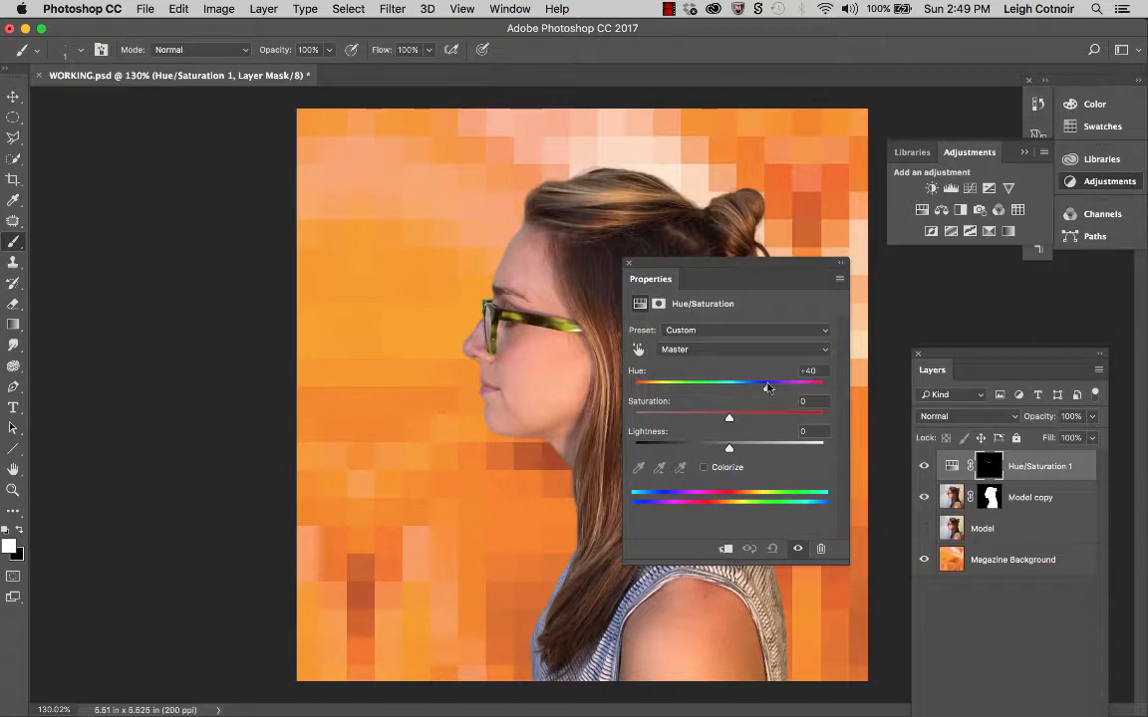
mouse_move(767, 388)
left_mouse_down()
mouse_move(703, 387)
mouse_move(677, 369)
mouse_move(776, 371)
mouse_move(768, 365)
left_mouse_up()
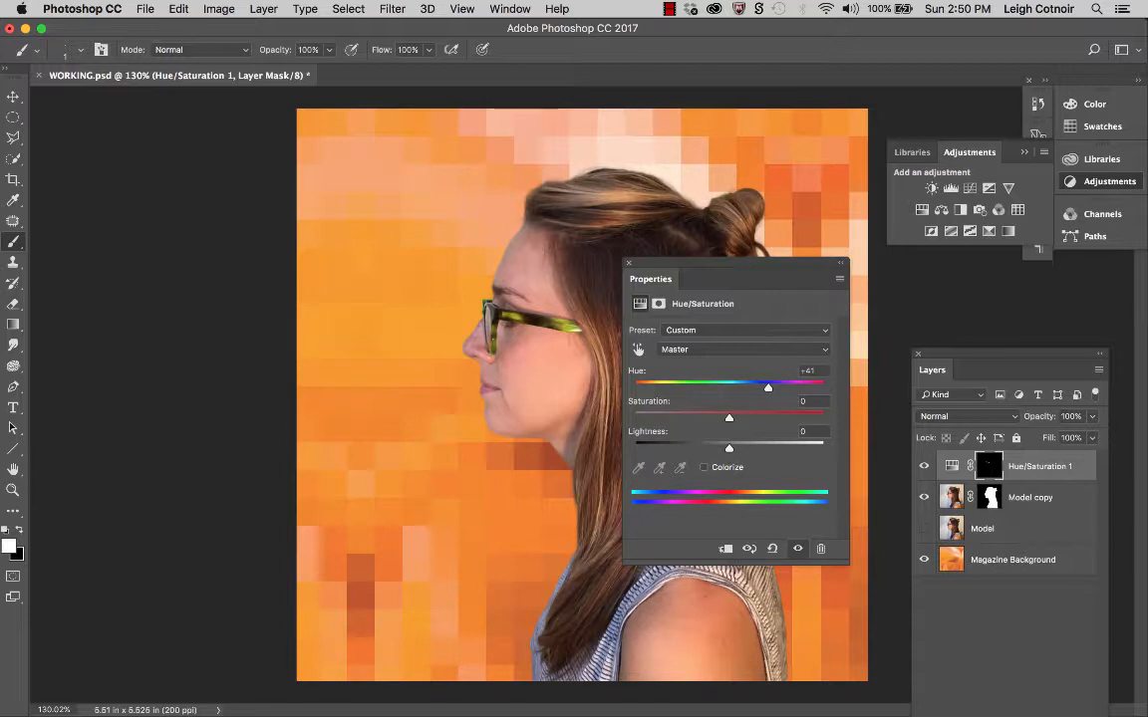
left_click(627, 263)
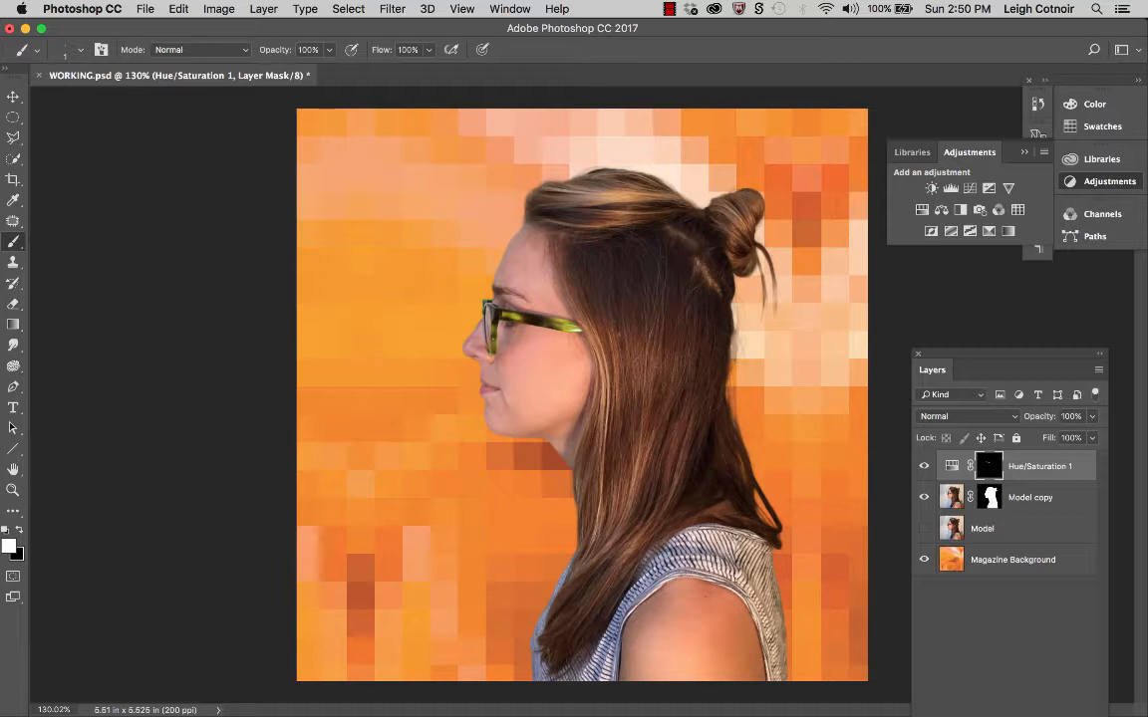
Step: Show the document's channels to examine the Hue/Saturation mask and the saved glasses channel
left_click(1103, 214)
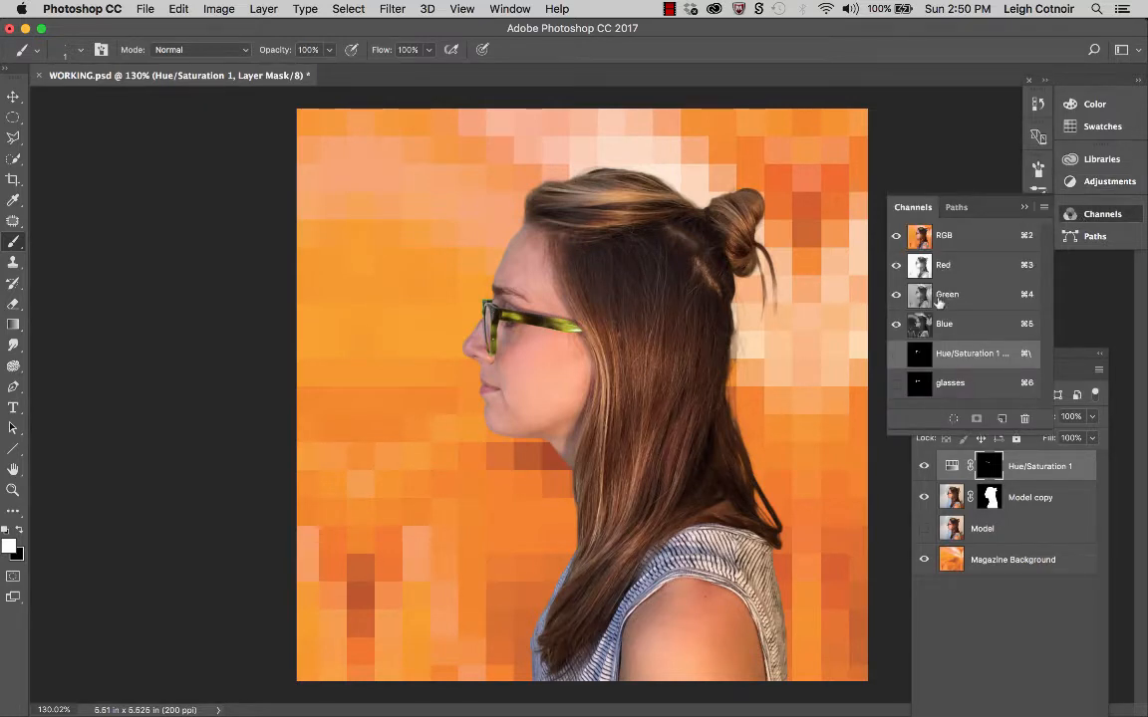